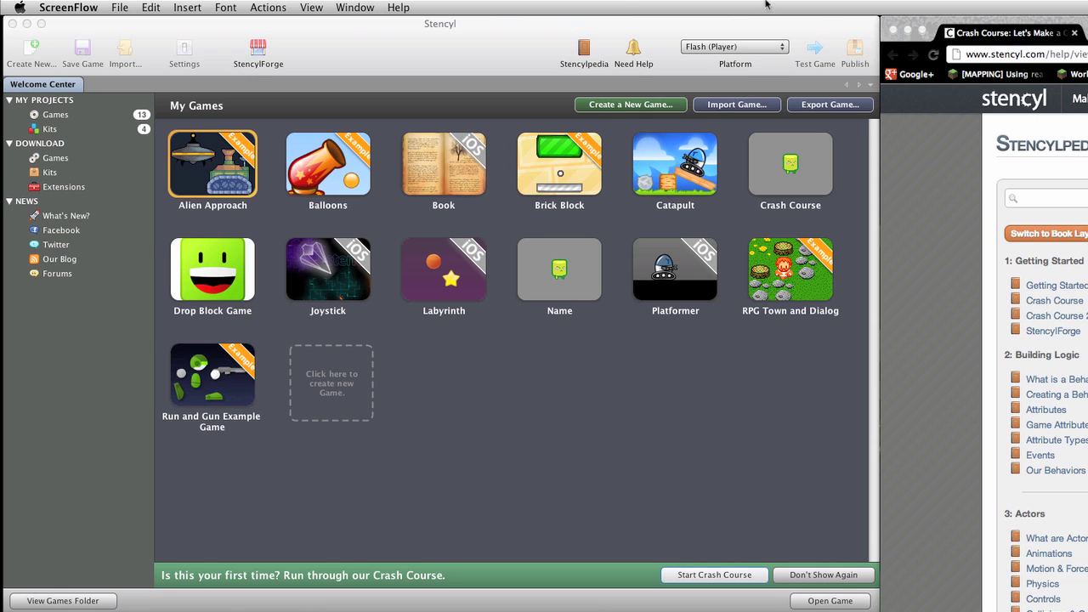
Switch to Chrome and read Part 1 of the Crash Course, covering the kit notes and how to create a new game
{"action": "left_click", "coordinate": [545, 29]}
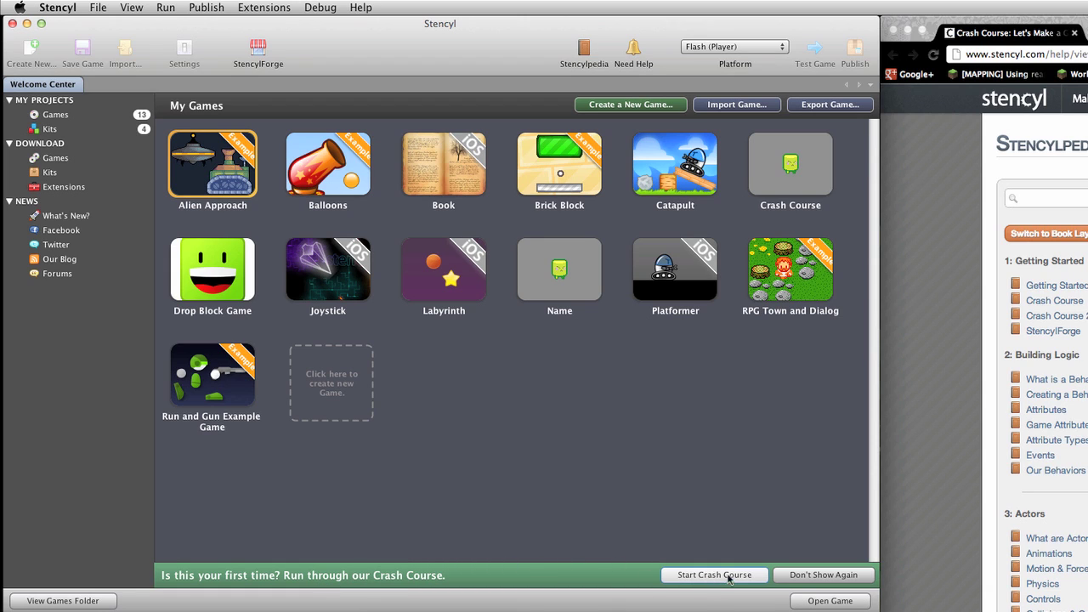
{"action": "left_click", "coordinate": [1042, 32]}
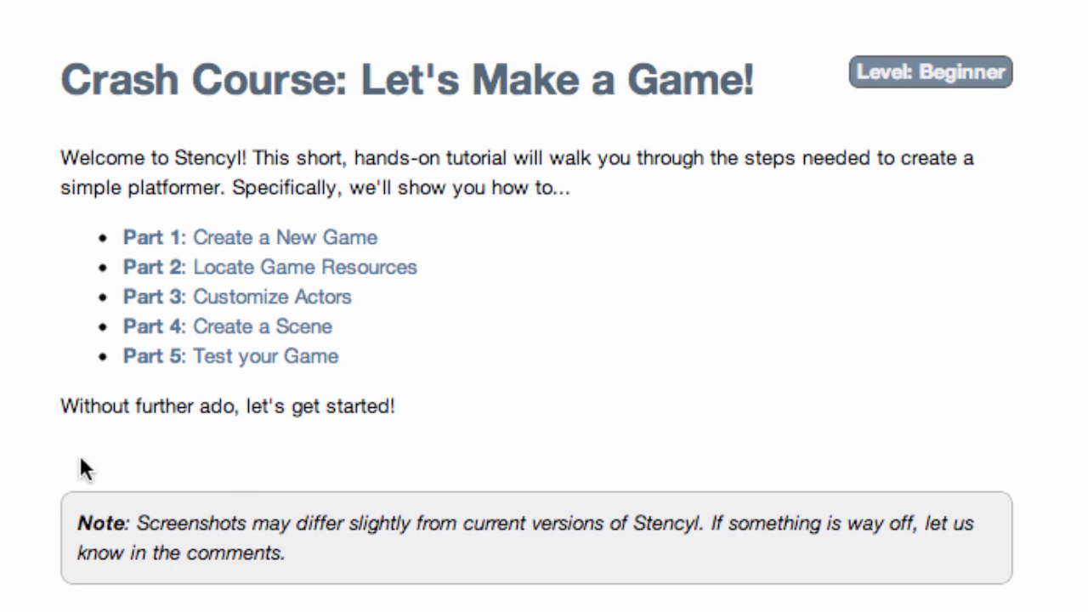
{"action": "scroll", "coordinate": [190, 454], "scroll_direction": "down", "scroll_amount": 5}
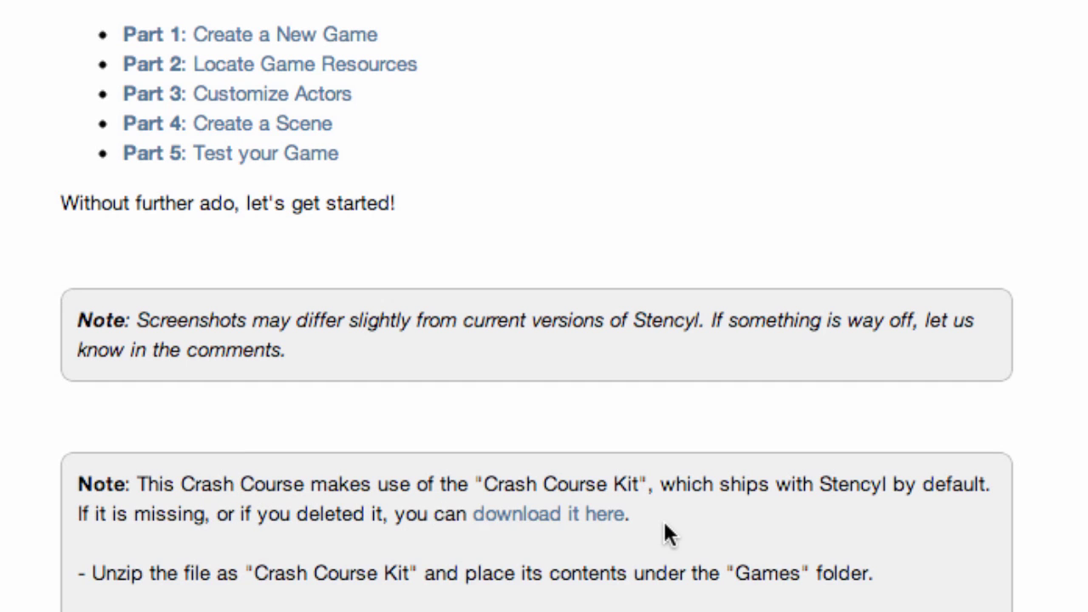
{"action": "scroll", "coordinate": [664, 524], "scroll_direction": "down", "scroll_amount": 3}
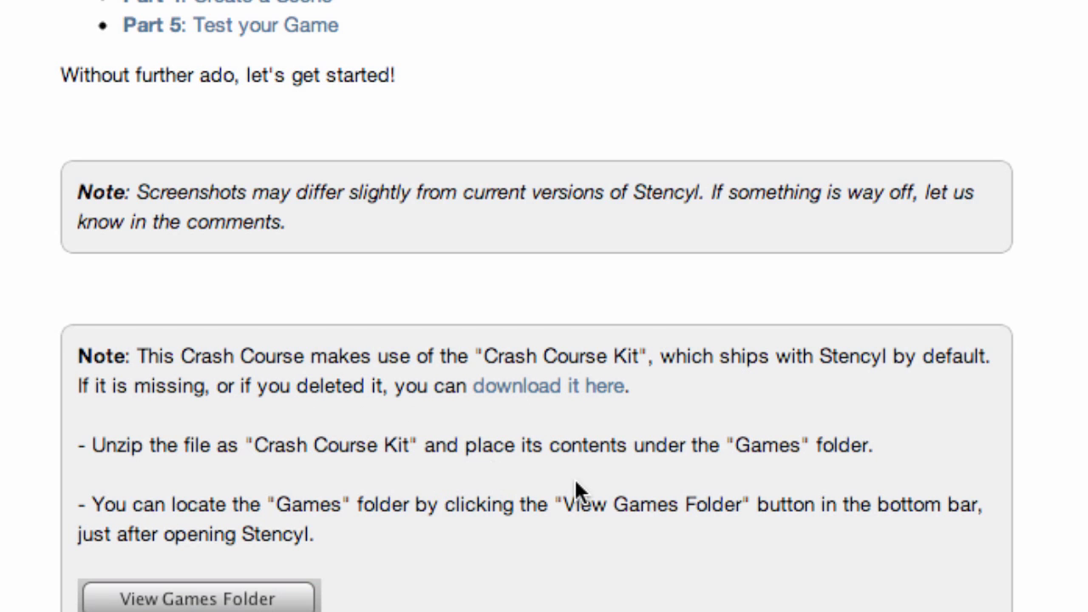
{"action": "scroll", "coordinate": [576, 483], "scroll_direction": "down", "scroll_amount": 3}
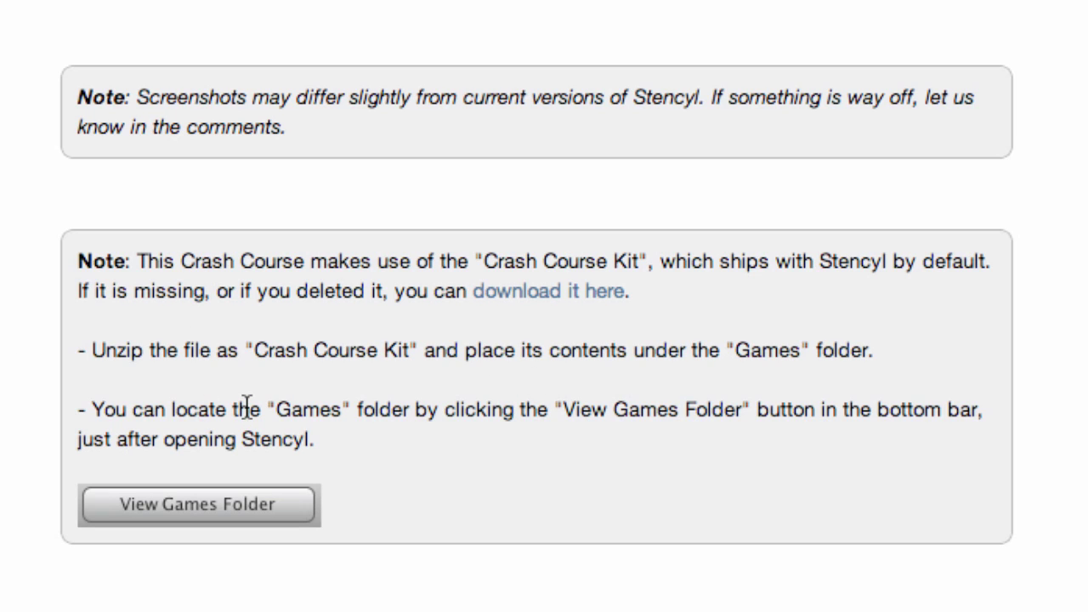
{"action": "scroll", "coordinate": [348, 502], "scroll_direction": "down", "scroll_amount": 9}
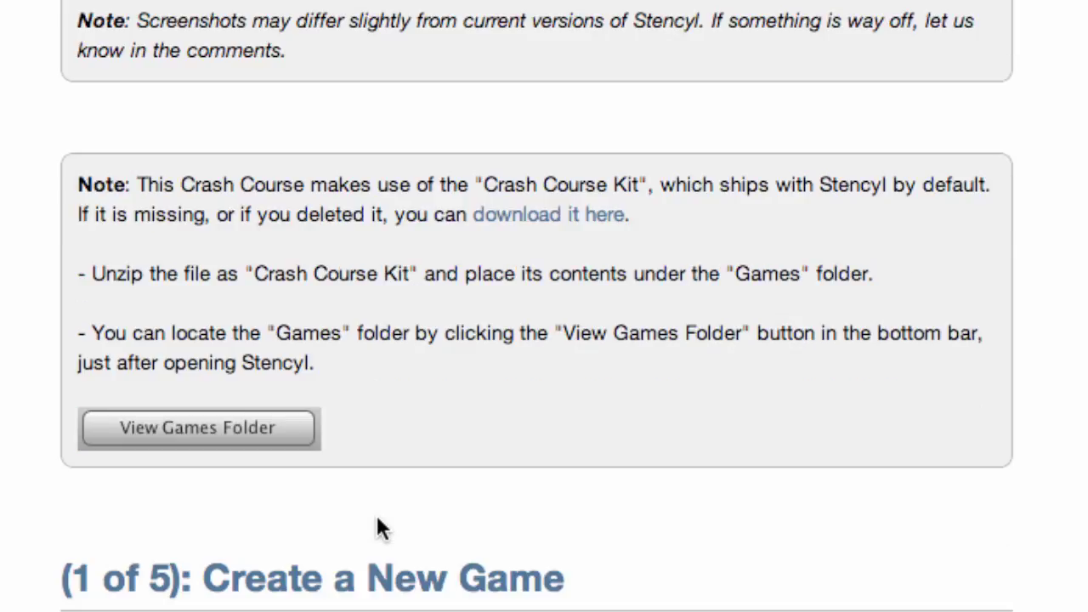
{"action": "scroll", "coordinate": [313, 503], "scroll_direction": "down", "scroll_amount": 5}
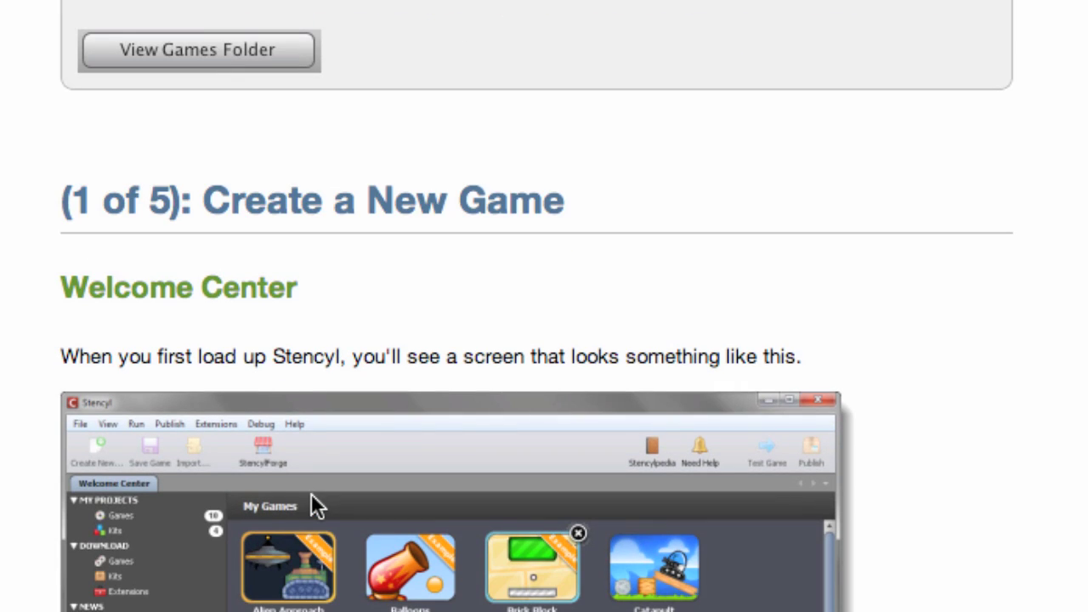
{"action": "scroll", "coordinate": [508, 393], "scroll_direction": "down", "scroll_amount": 4}
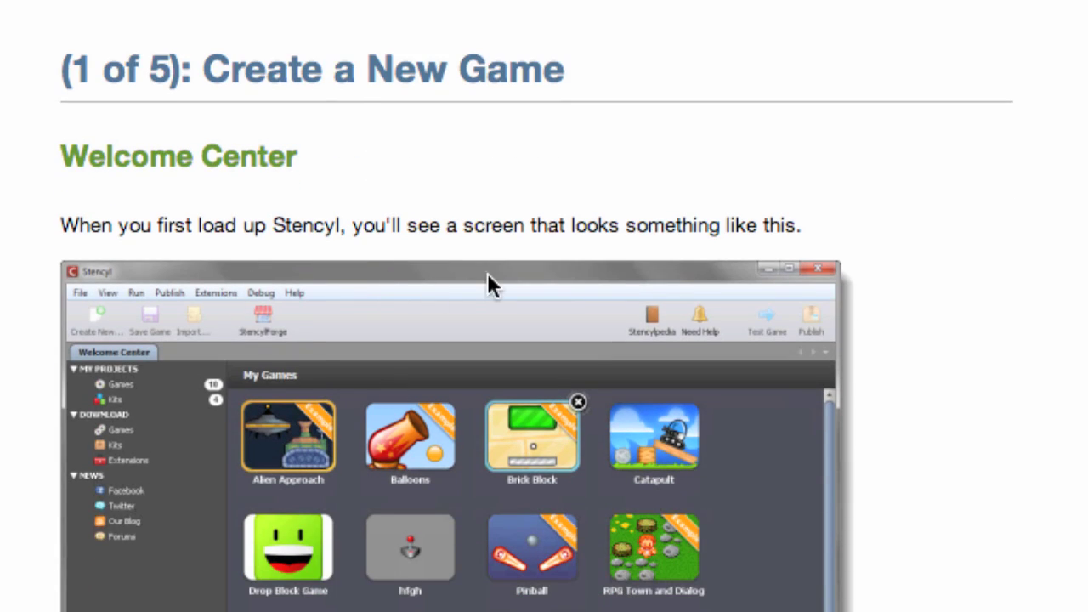
{"action": "scroll", "coordinate": [561, 275], "scroll_direction": "down", "scroll_amount": 8}
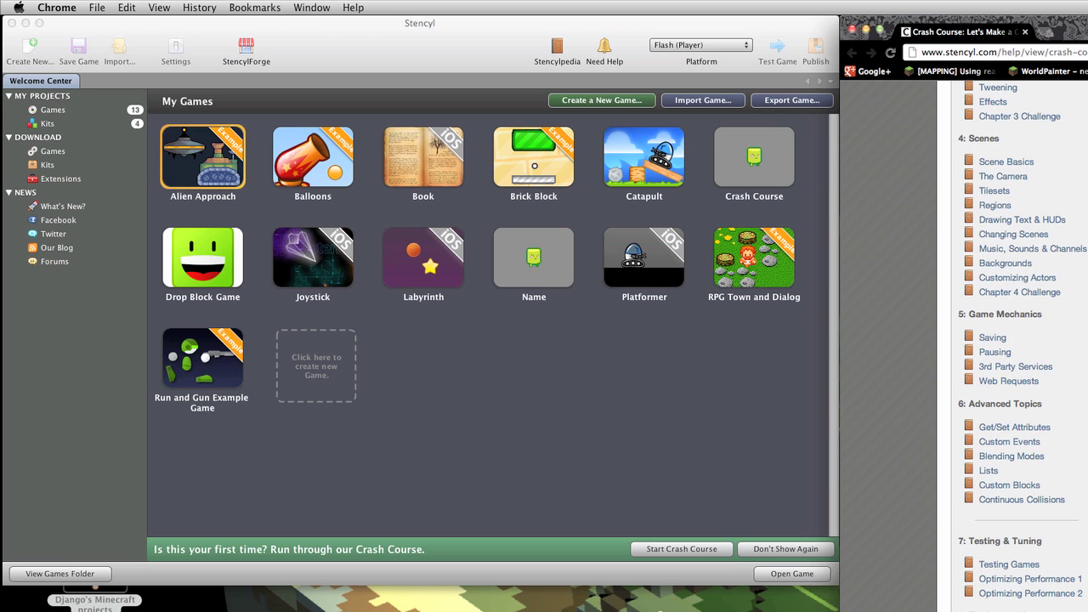
{"action": "scroll", "coordinate": [1020, 340], "scroll_direction": "down", "scroll_amount": 5}
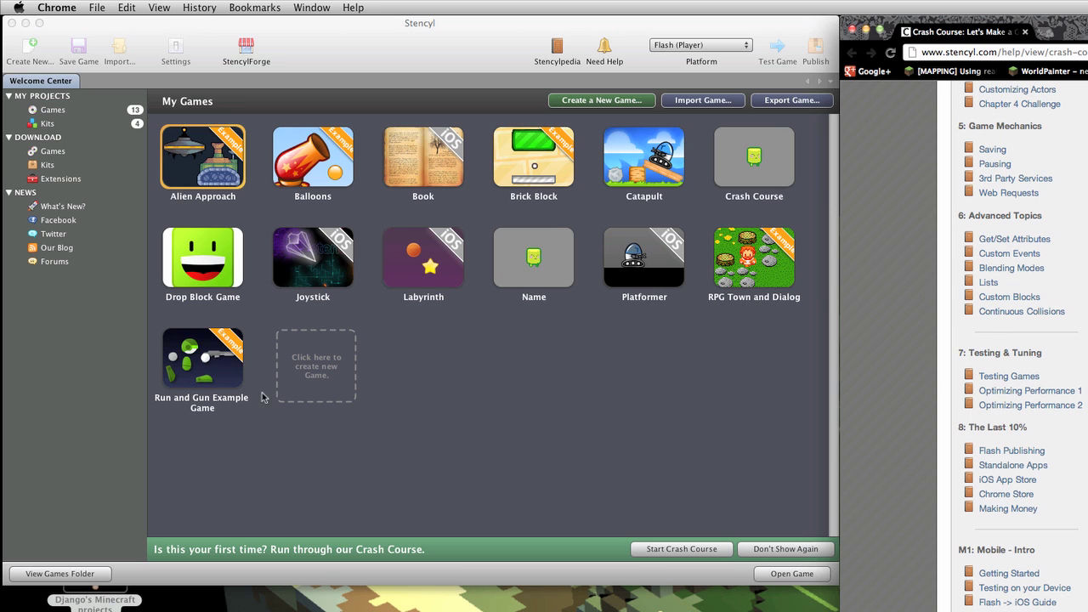
Switch to Stencyl and start a new web game based on the Crash Course Kit
{"action": "left_click", "coordinate": [310, 368]}
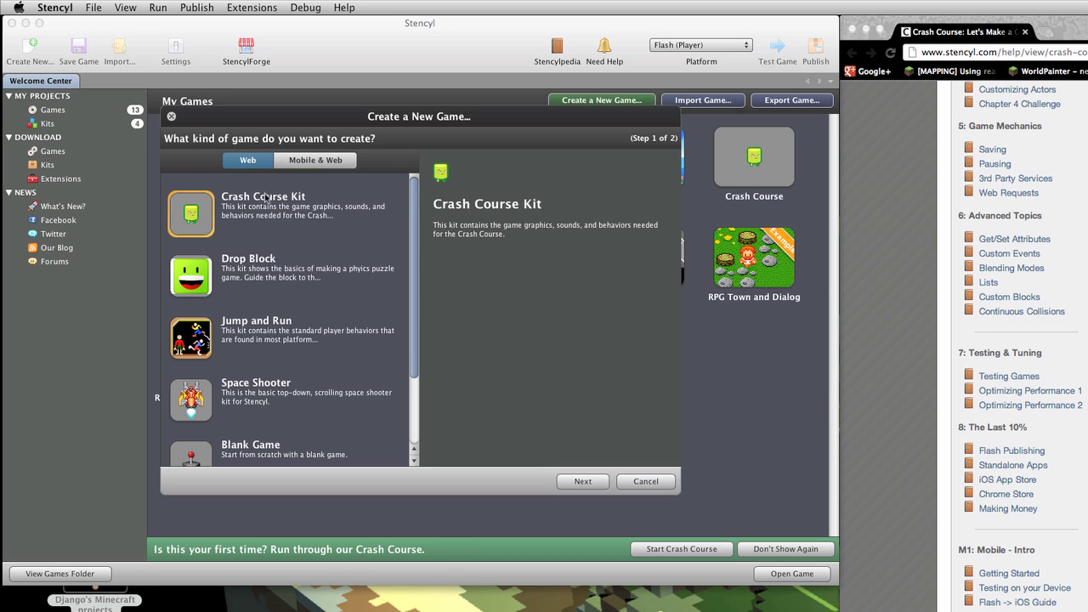
{"action": "left_click", "coordinate": [195, 260]}
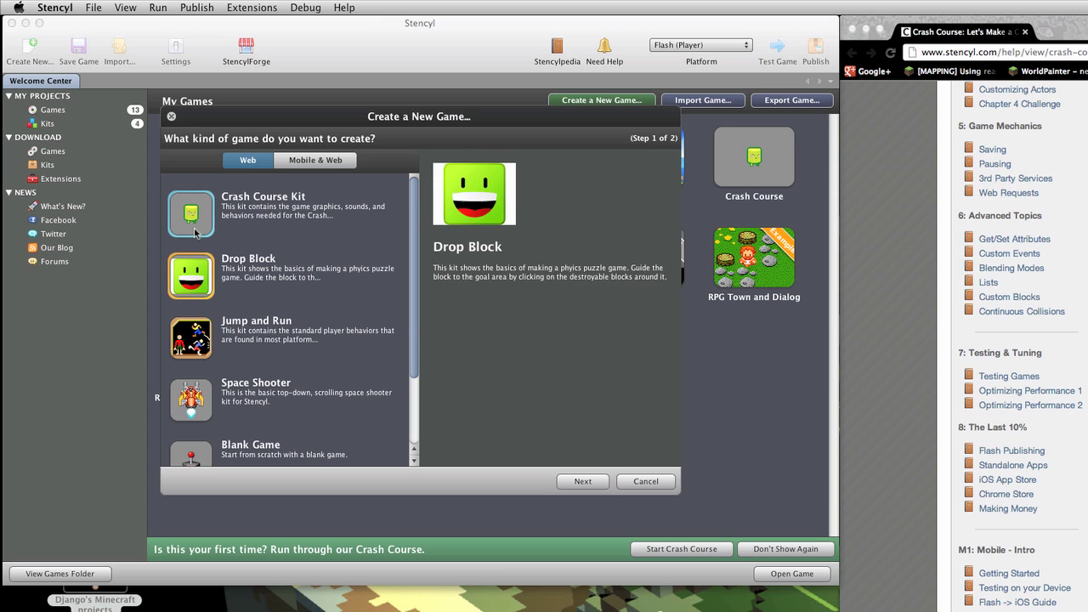
{"action": "left_click", "coordinate": [197, 228]}
{"action": "left_click", "coordinate": [197, 298]}
{"action": "key", "text": "Down"}
{"action": "key", "text": "Down"}
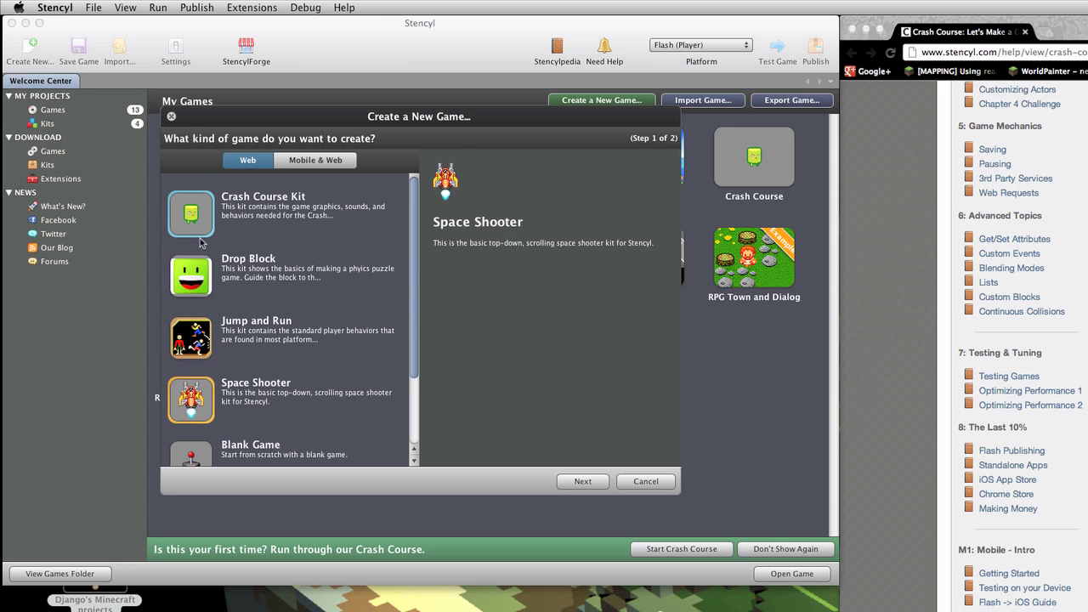
{"action": "key", "text": "Up"}
{"action": "key", "text": "Up"}
{"action": "key", "text": "Up"}
{"action": "left_click", "coordinate": [585, 481]}
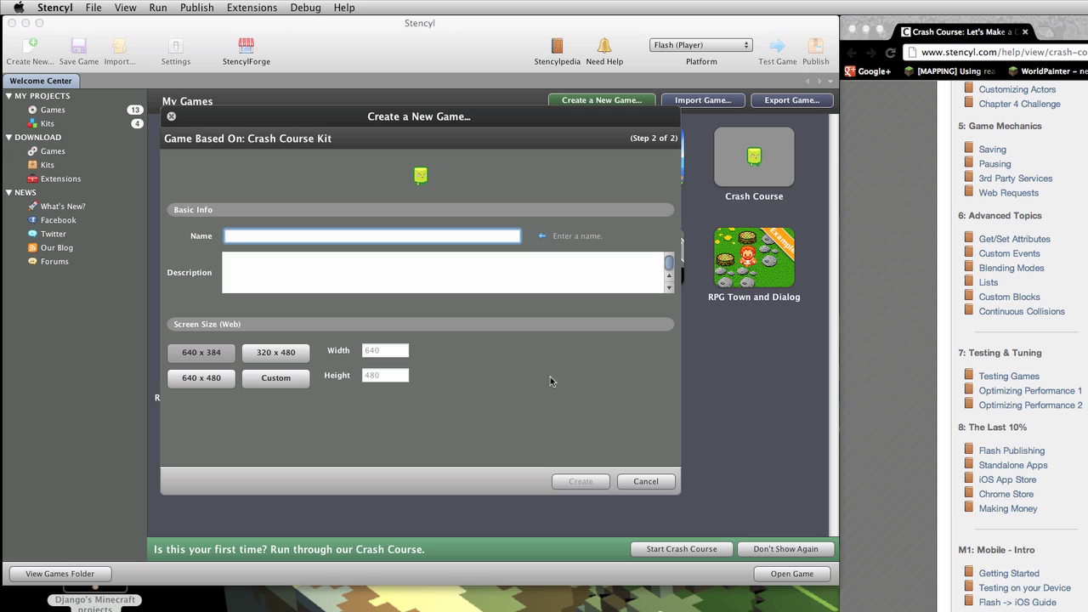
Name the new game Test 1 and create it
{"action": "type", "text": "T"}
{"action": "type", "text": "1"}
{"action": "left_click", "coordinate": [581, 482]}
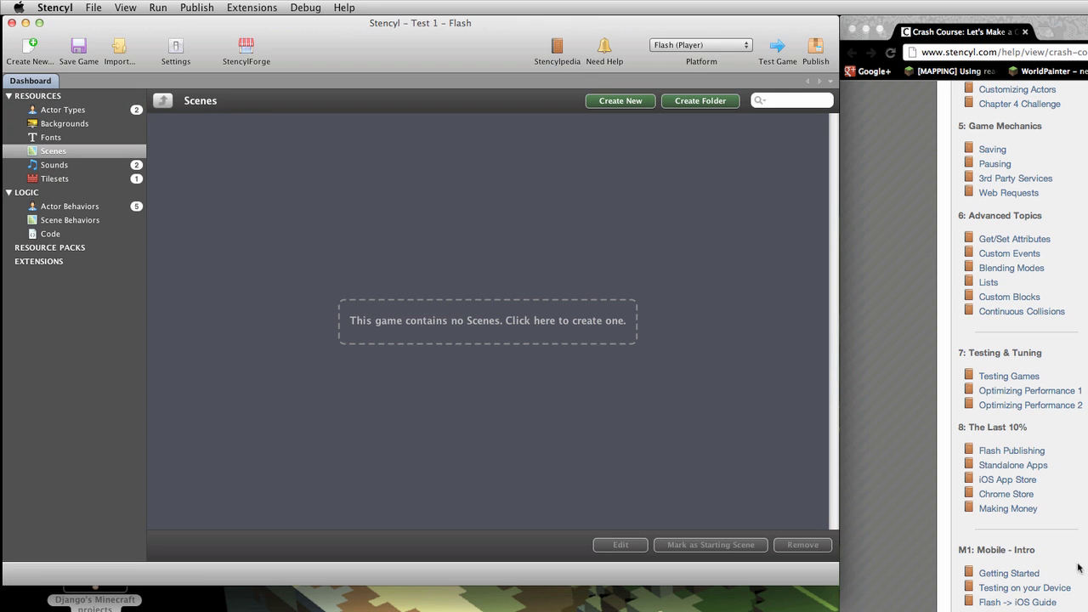
Read the tutorial's dashboard section in Chrome and review the game's resource categories in Stencyl, from Actor Types through Tilesets
{"action": "scroll", "coordinate": [1078, 567], "scroll_direction": "down", "scroll_amount": 5}
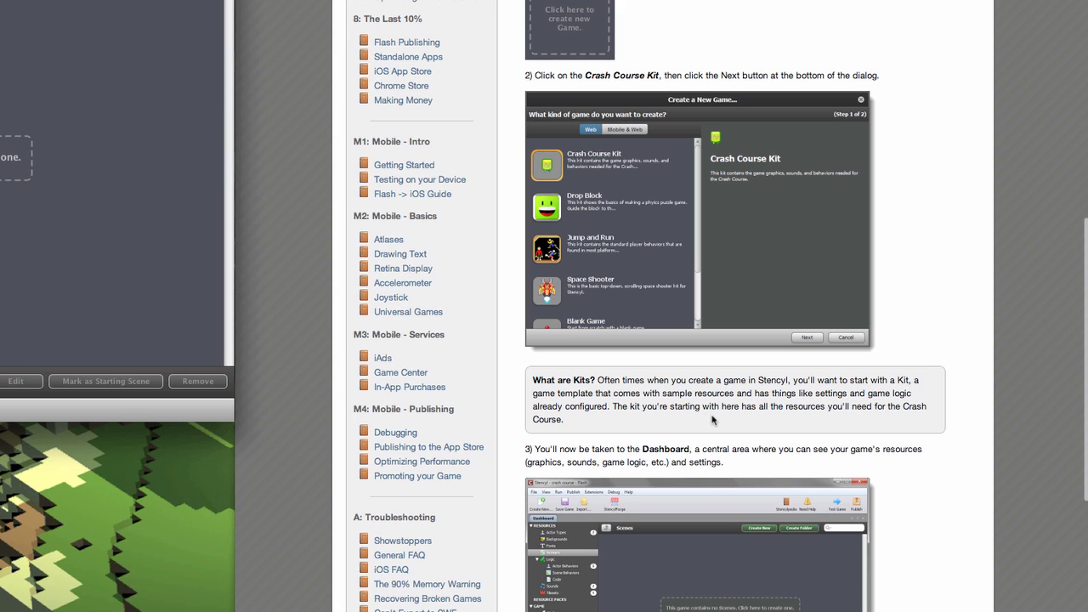
{"action": "scroll", "coordinate": [720, 418], "scroll_direction": "down", "scroll_amount": 3}
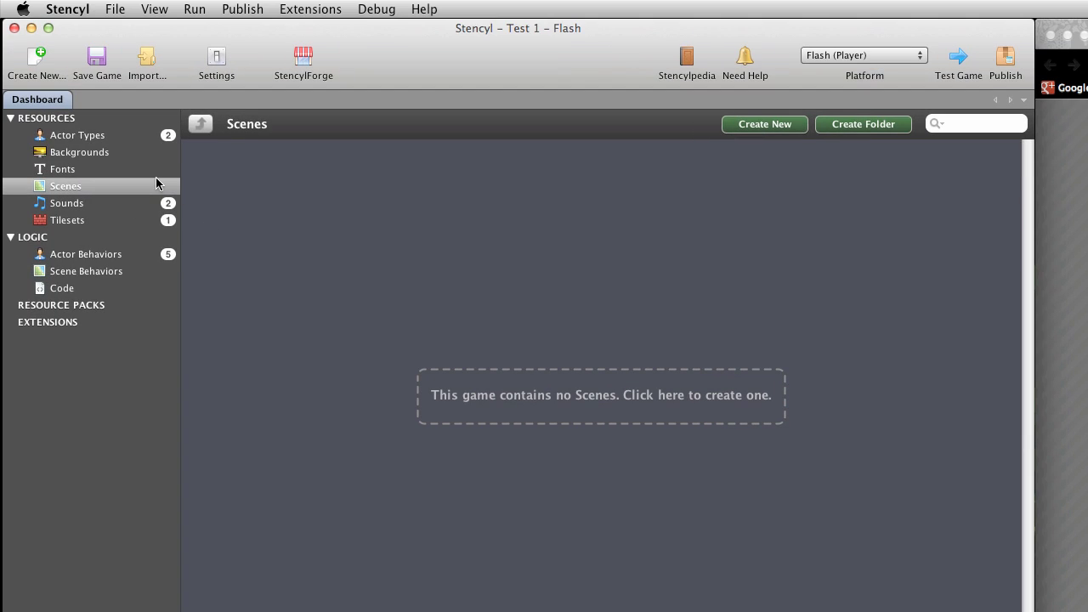
{"action": "left_click", "coordinate": [80, 140]}
{"action": "left_click", "coordinate": [82, 155]}
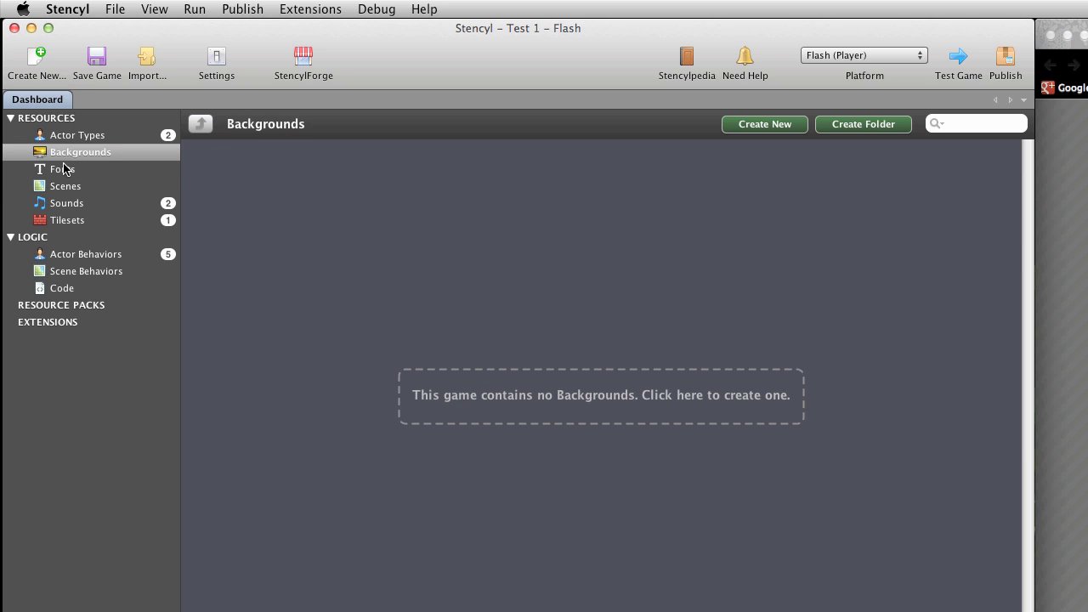
{"action": "left_click", "coordinate": [67, 170]}
{"action": "left_click", "coordinate": [69, 189]}
{"action": "left_click", "coordinate": [75, 208]}
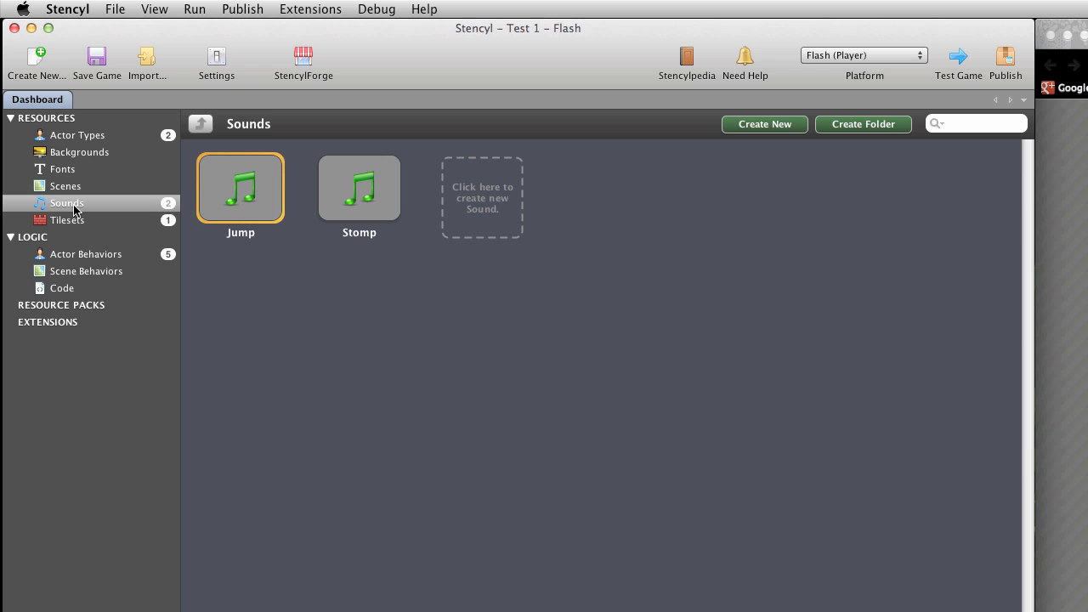
{"action": "left_click", "coordinate": [75, 221]}
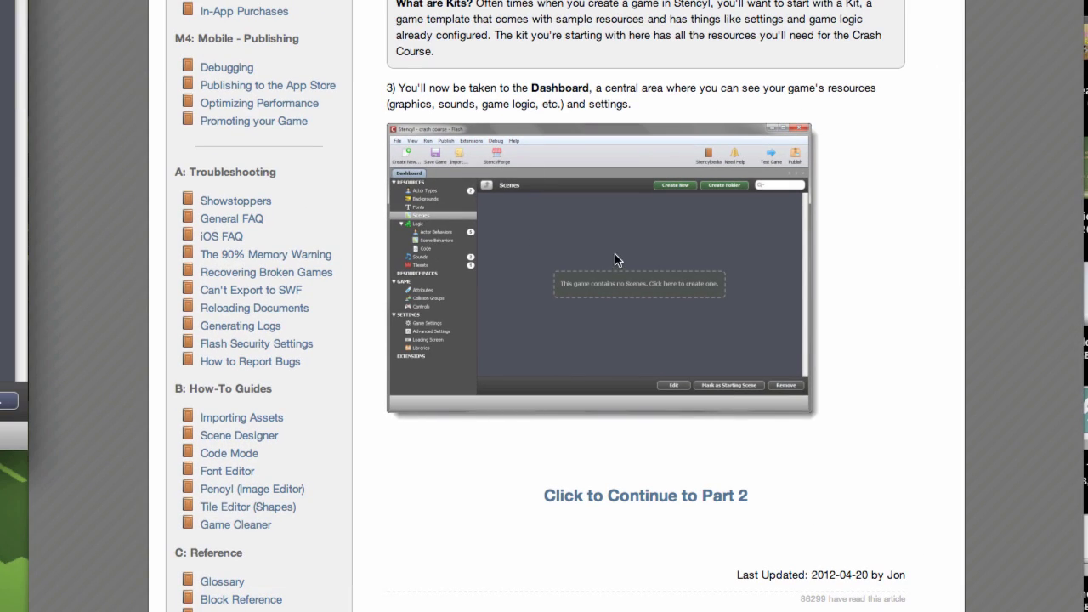
Open Part 2 of the Crash Course in Chrome, and list the game's Actor Types in Stencyl
{"action": "left_click", "coordinate": [688, 499]}
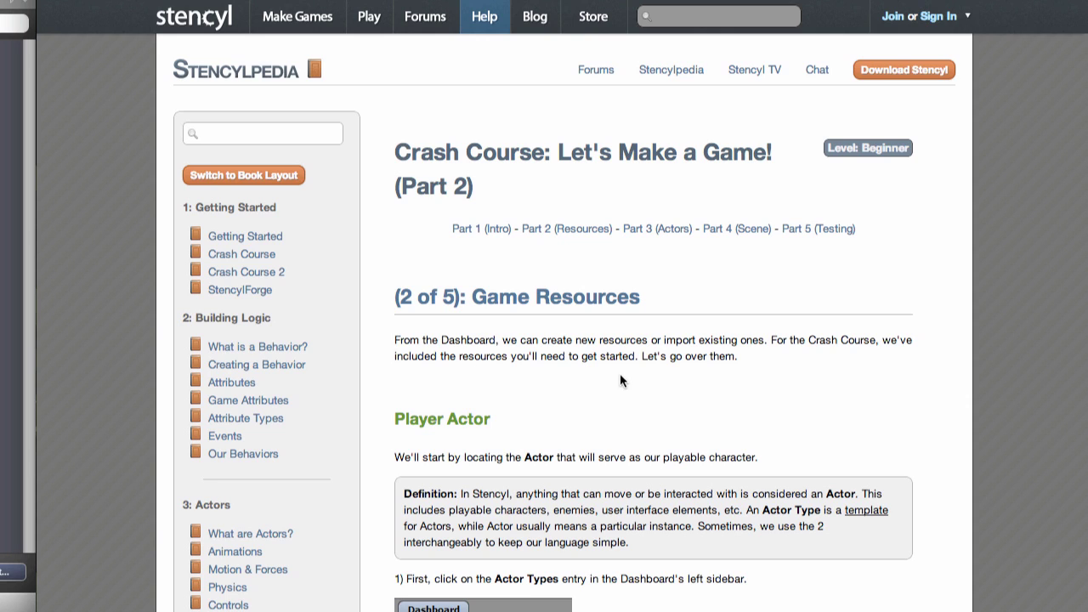
{"action": "scroll", "coordinate": [610, 369], "scroll_direction": "down", "scroll_amount": 2}
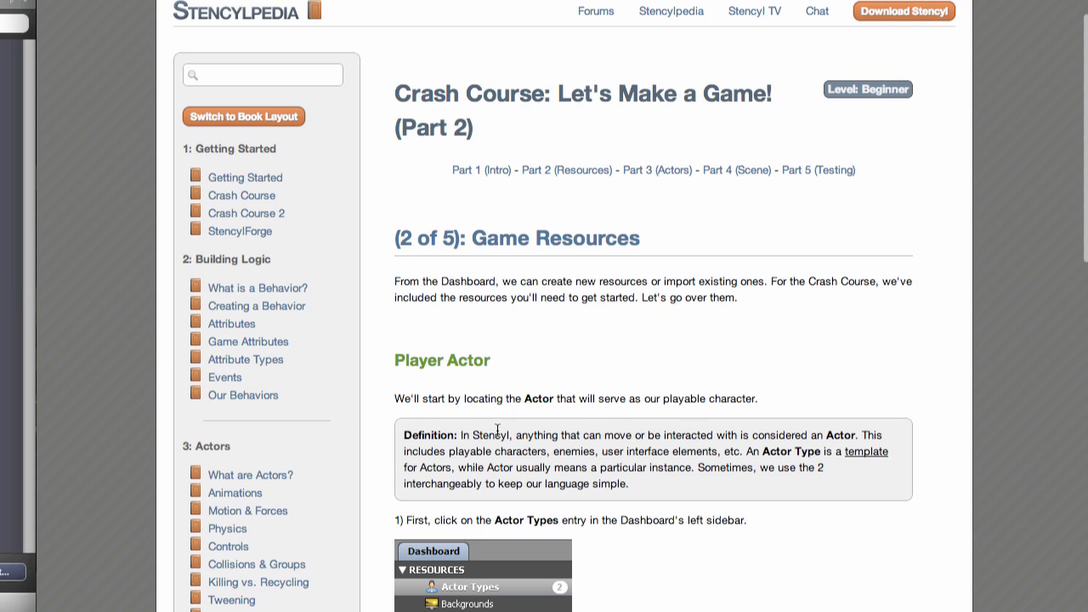
{"action": "key", "text": "ctrl+Left"}
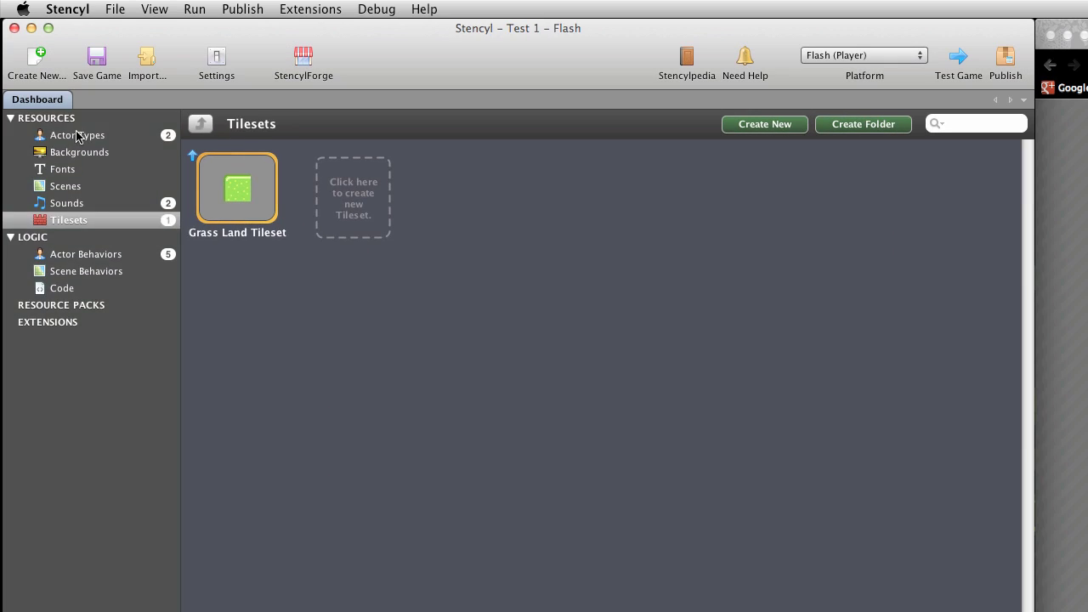
{"action": "left_click", "coordinate": [91, 136]}
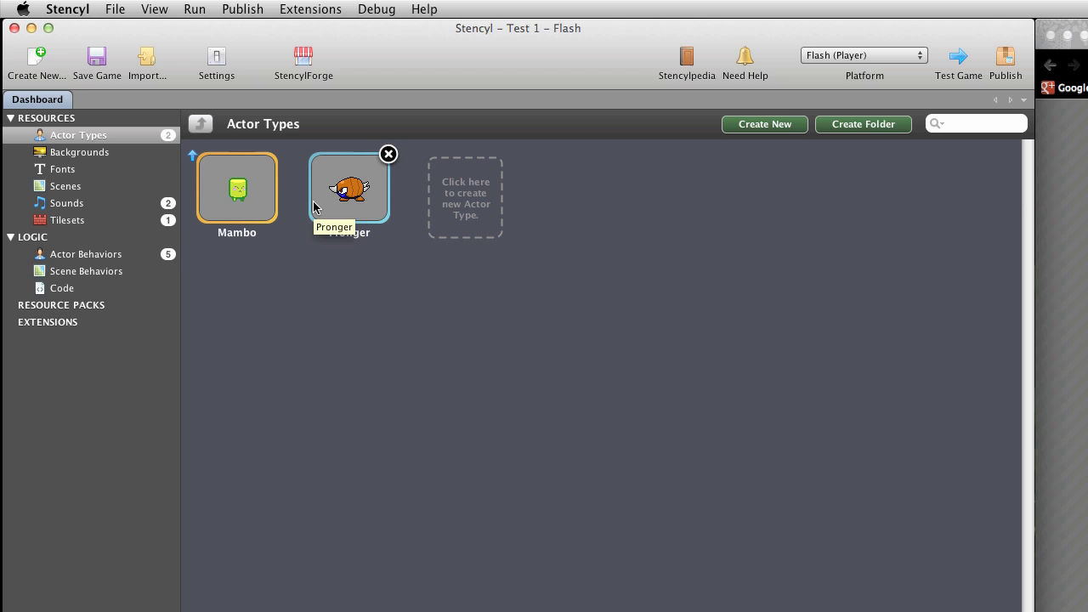
Read the tutorial's Player Actor section and check the game's Sounds, Tilesets and Actor Behaviors, returning to the Actor Types list
{"action": "key", "text": "ctrl+Right"}
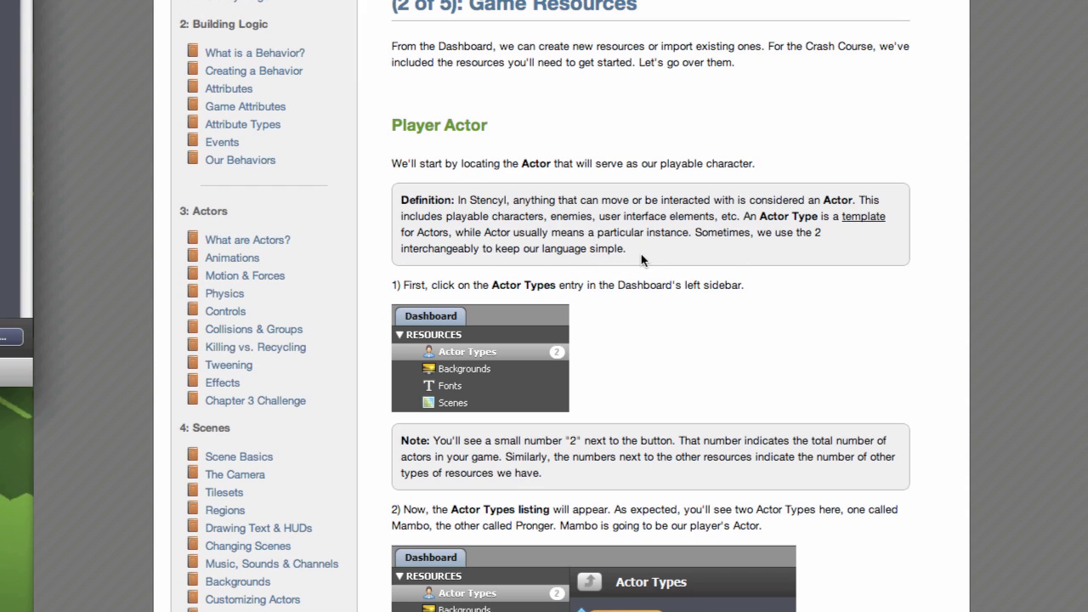
{"action": "scroll", "coordinate": [514, 292], "scroll_direction": "down", "scroll_amount": 1}
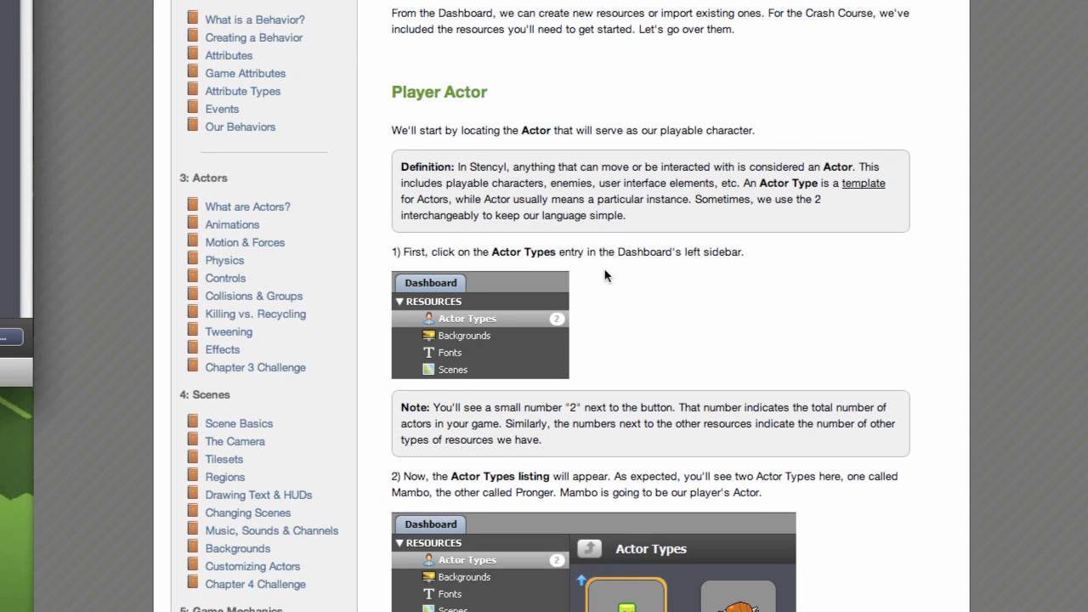
{"action": "scroll", "coordinate": [612, 271], "scroll_direction": "down", "scroll_amount": 4}
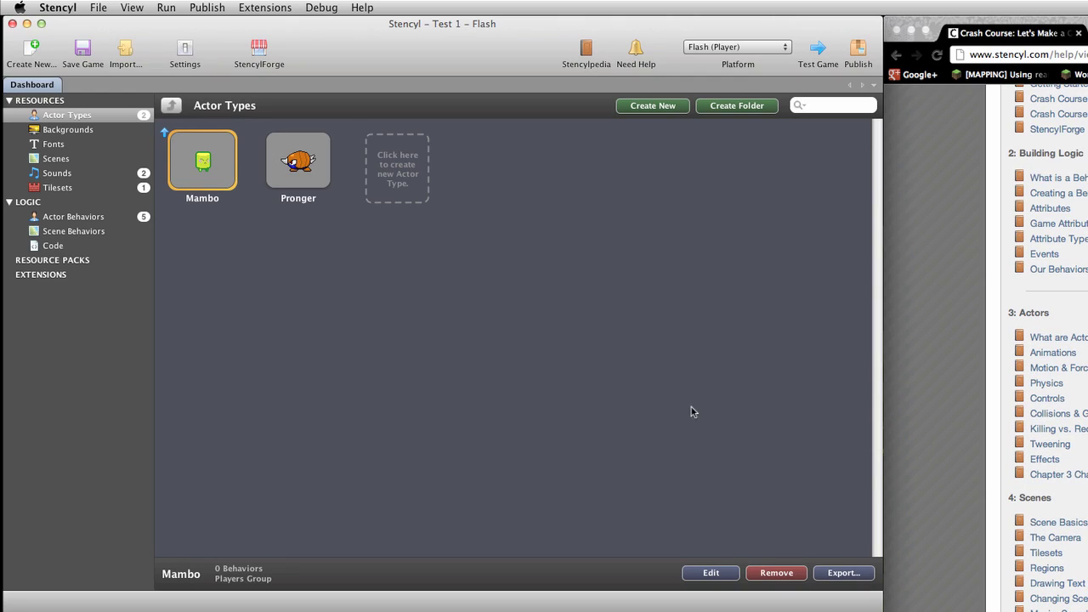
{"action": "scroll", "coordinate": [1048, 345], "scroll_direction": "down", "scroll_amount": 2}
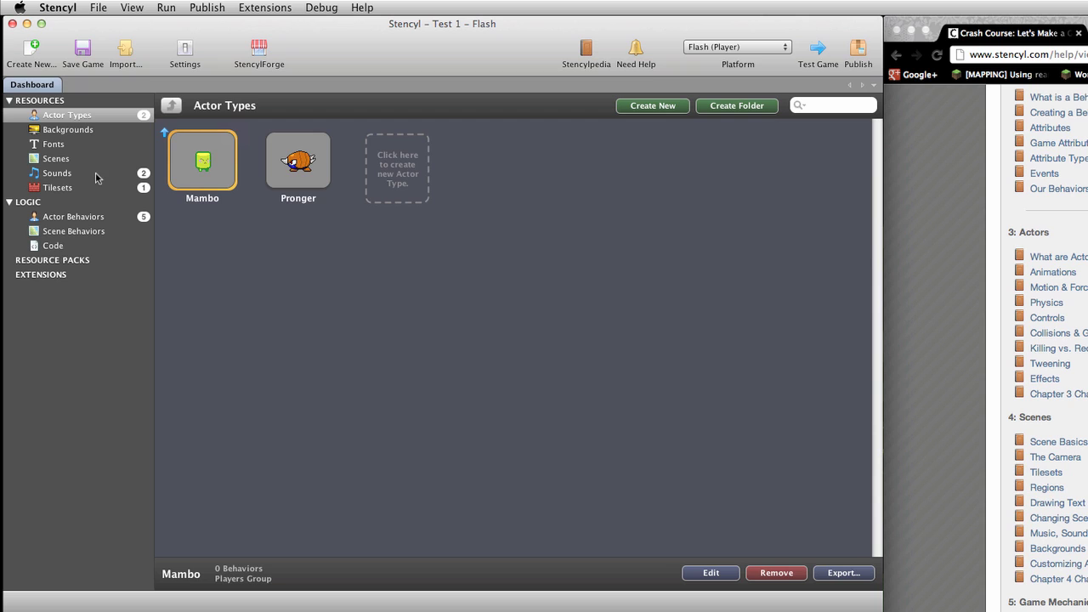
{"action": "left_click", "coordinate": [129, 175]}
{"action": "left_click", "coordinate": [51, 189]}
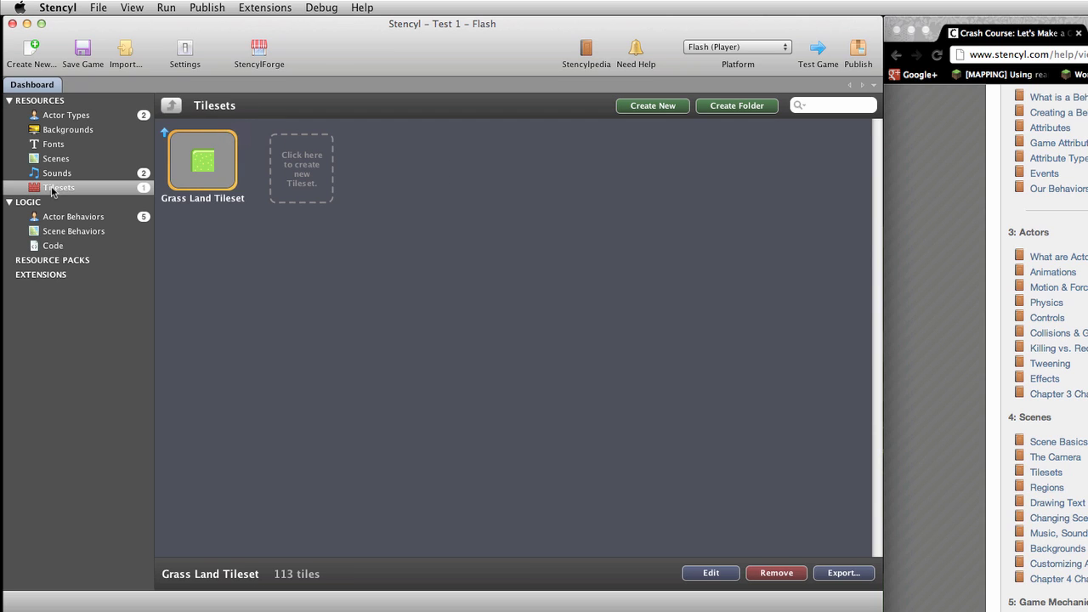
{"action": "left_click", "coordinate": [67, 217]}
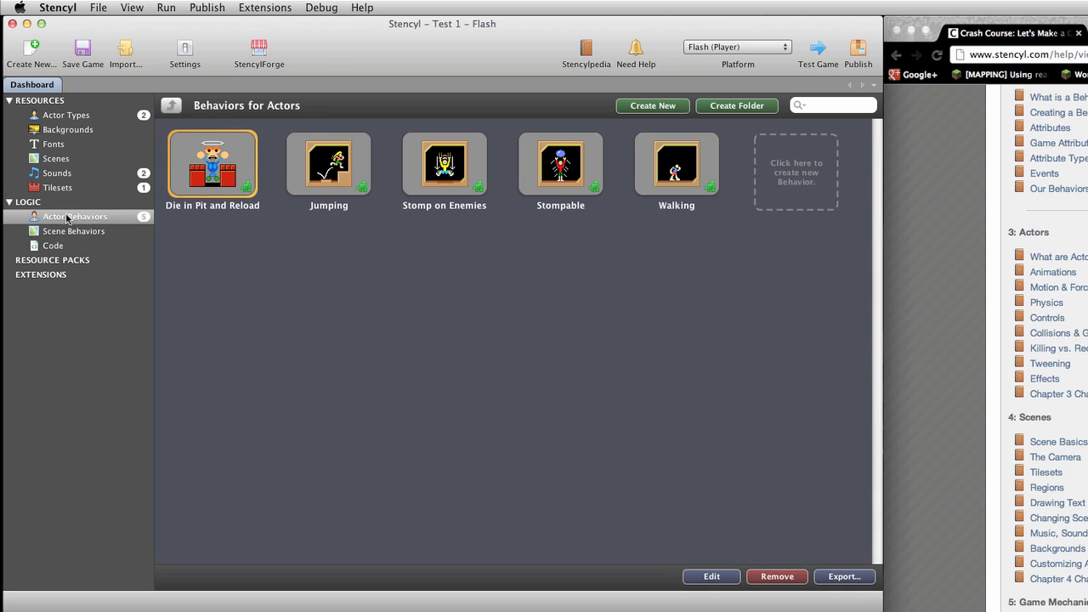
{"action": "left_click", "coordinate": [109, 119]}
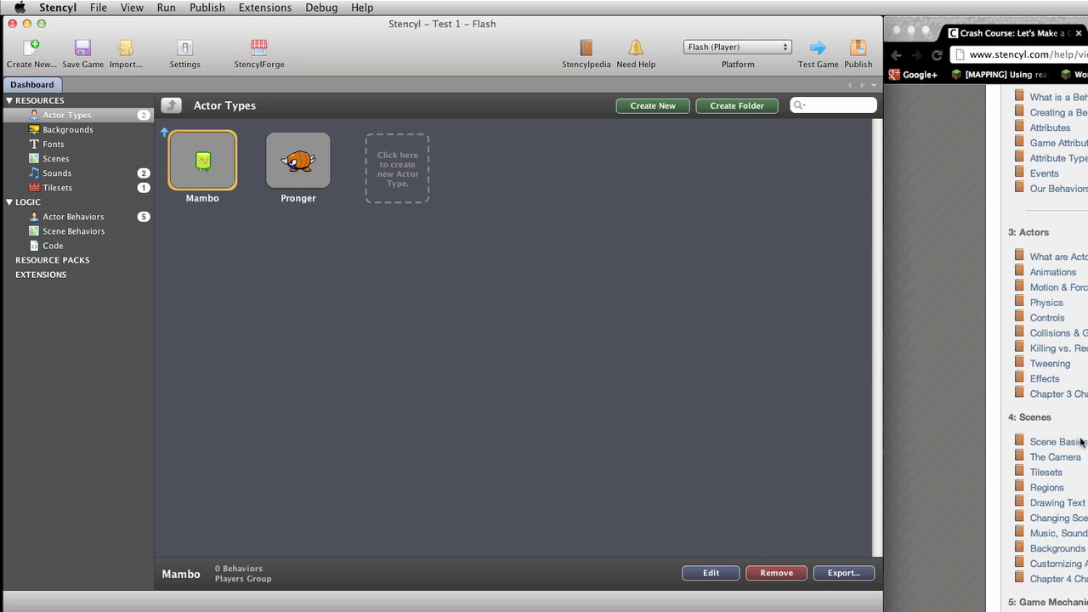
Open the Mambo actor type for editing and show its animations
{"action": "scroll", "coordinate": [1048, 348], "scroll_direction": "down", "scroll_amount": 2}
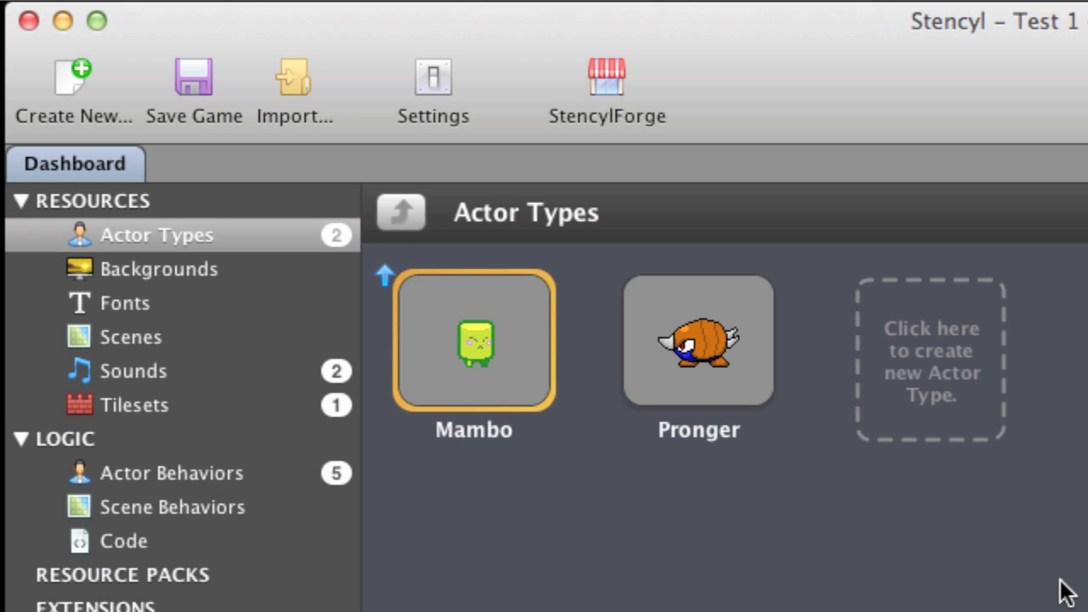
{"action": "double_click", "coordinate": [487, 351]}
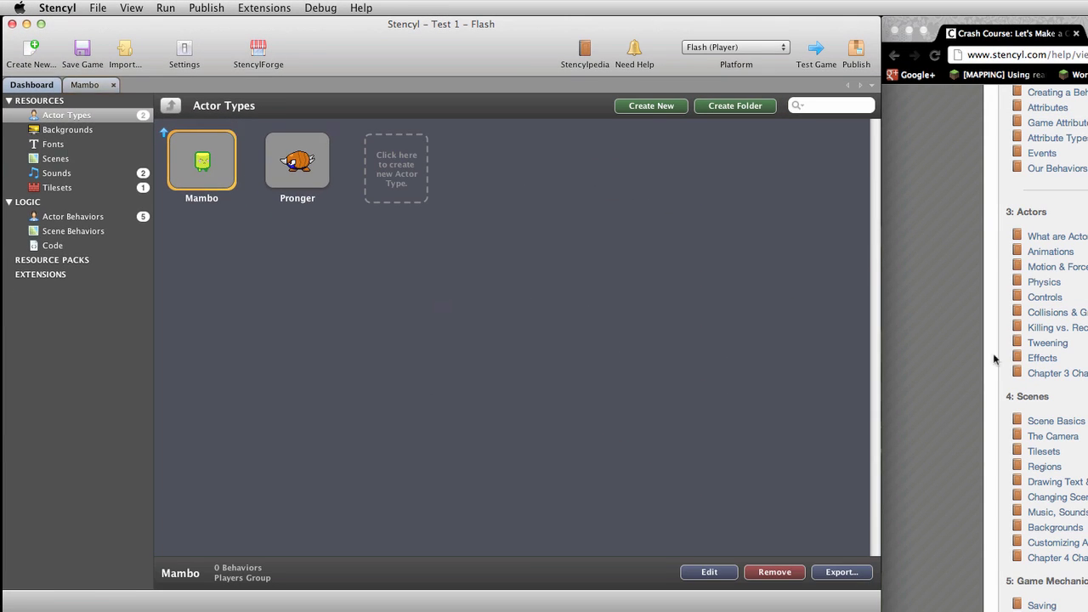
{"action": "scroll", "coordinate": [1037, 340], "scroll_direction": "down", "scroll_amount": 5}
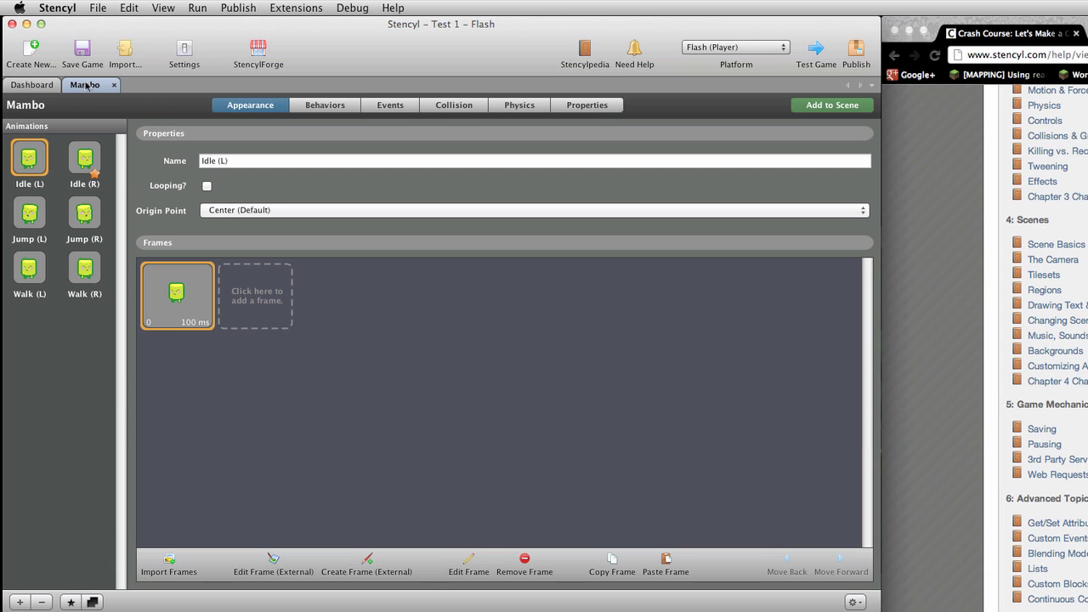
Switch back and forth between the dashboard and the Mambo actor editor, ending on the dashboard
{"action": "left_click", "coordinate": [46, 88]}
{"action": "left_click", "coordinate": [84, 87]}
{"action": "left_click", "coordinate": [36, 87]}
{"action": "left_click", "coordinate": [78, 88]}
{"action": "left_click", "coordinate": [47, 88]}
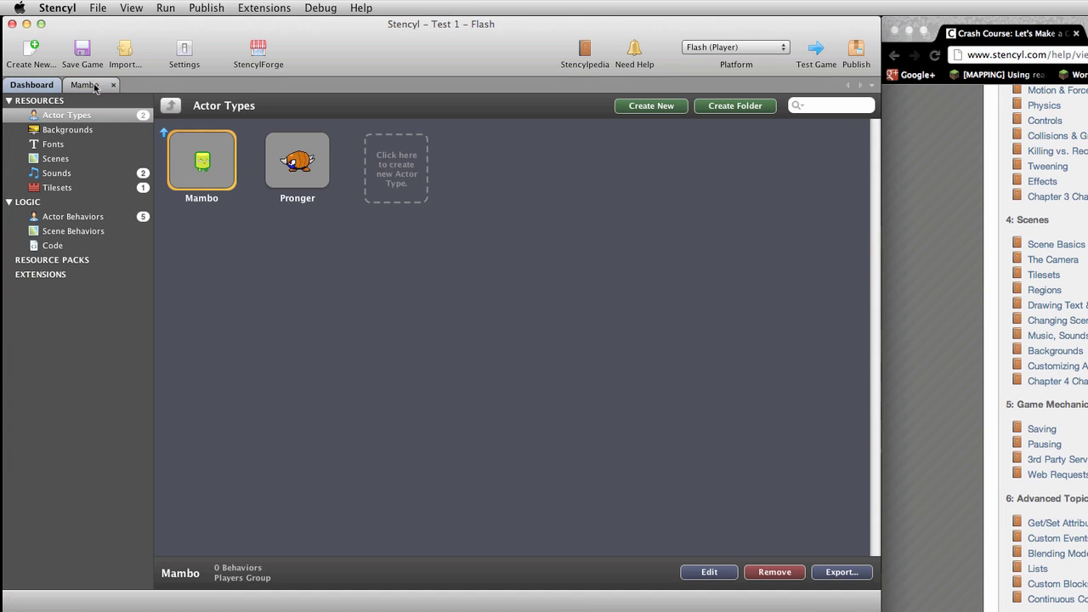
Examine Mambo's behaviors, events, collision shape, physics settings and properties, returning to its appearance settings
{"action": "left_click", "coordinate": [96, 89]}
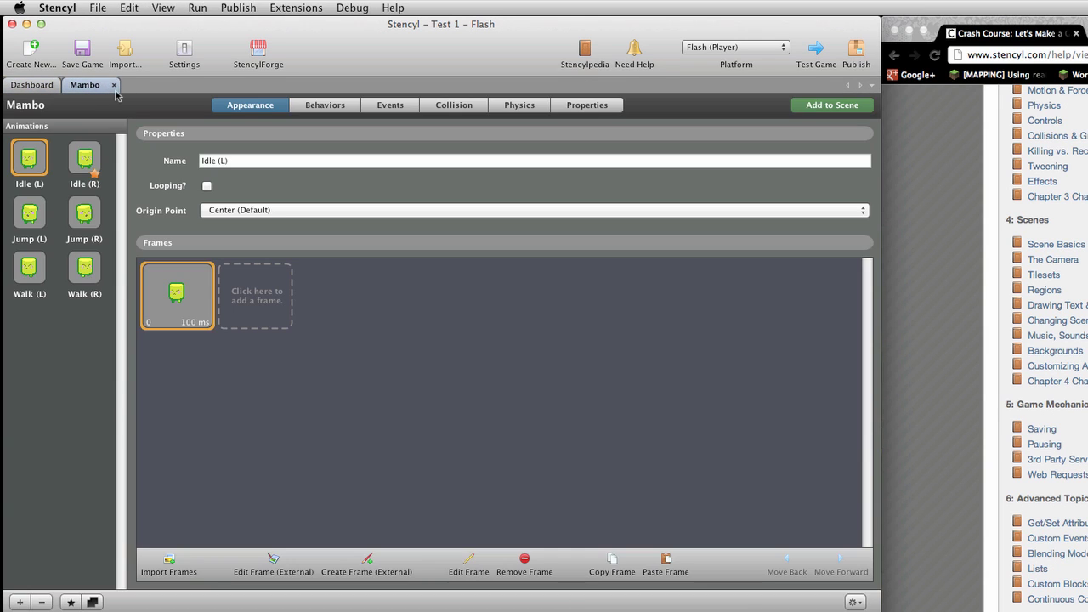
{"action": "left_click", "coordinate": [336, 108]}
{"action": "left_click", "coordinate": [387, 108]}
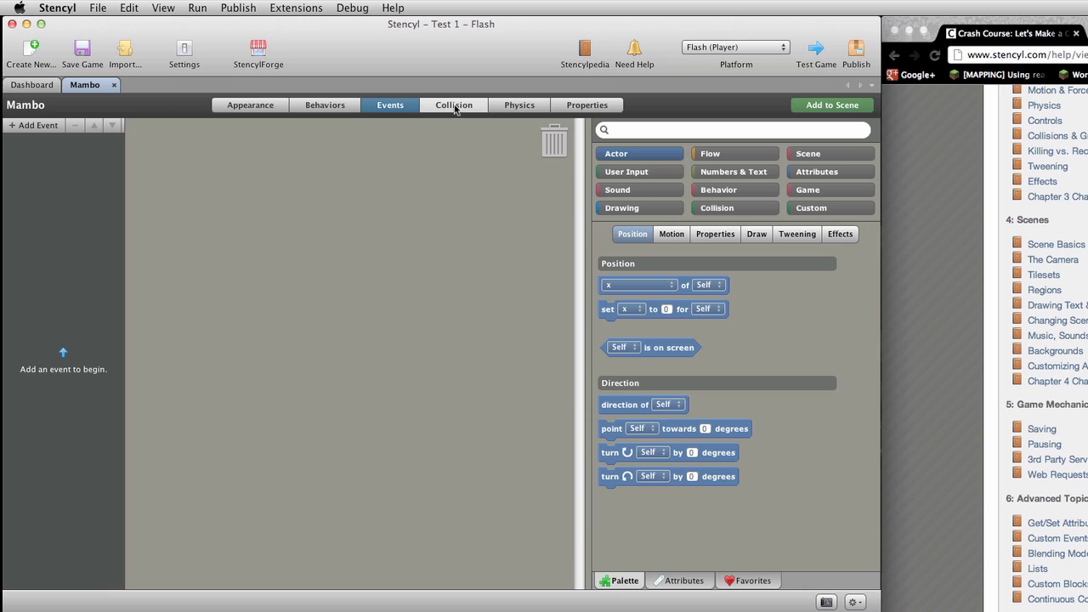
{"action": "left_click", "coordinate": [455, 108]}
{"action": "left_click", "coordinate": [509, 110]}
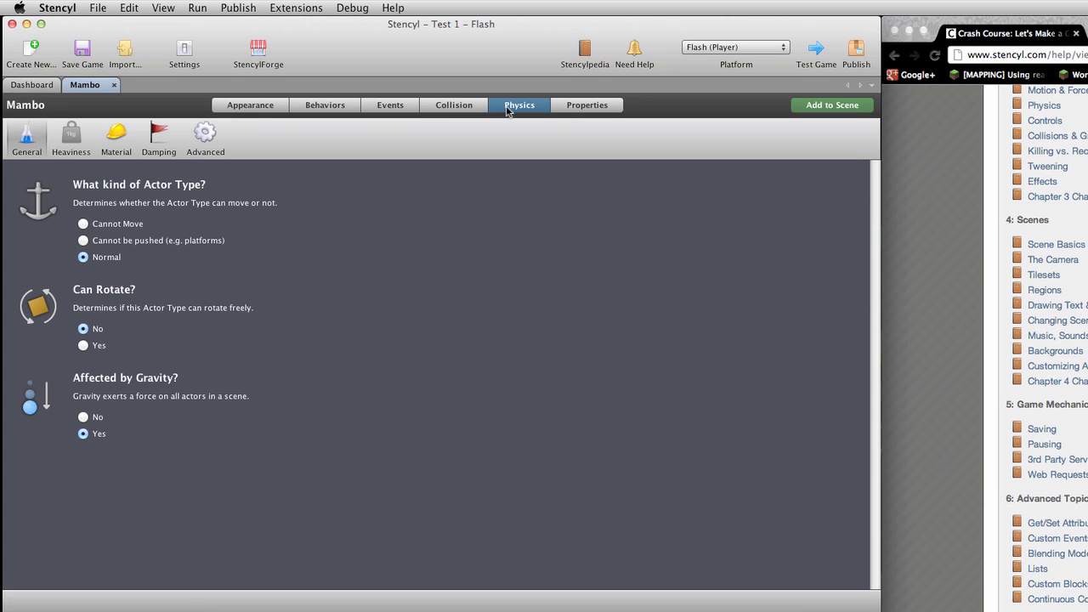
{"action": "left_click", "coordinate": [453, 105]}
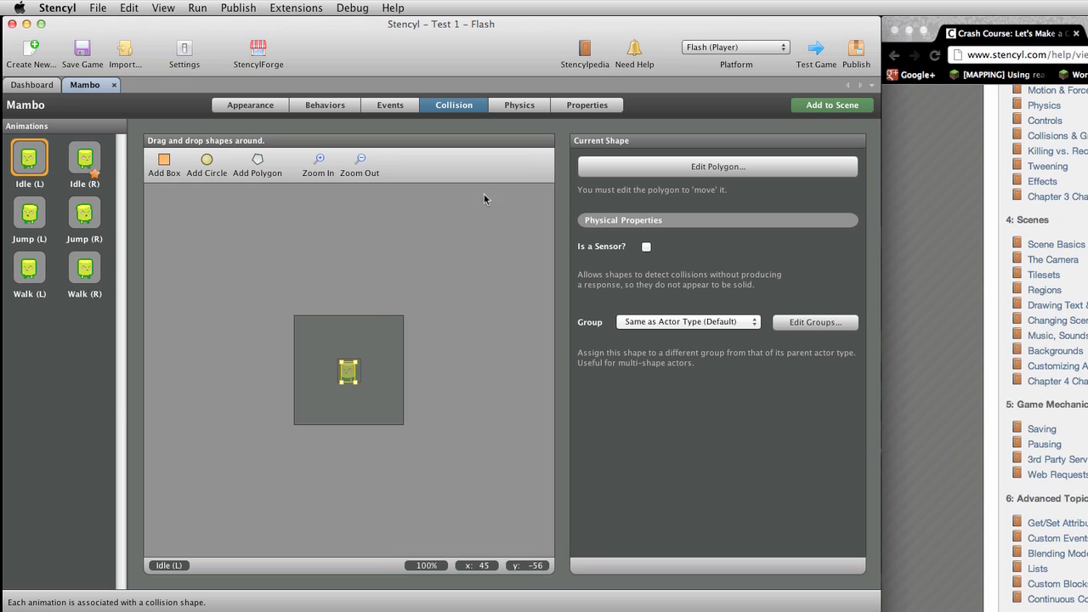
{"action": "left_click", "coordinate": [518, 105]}
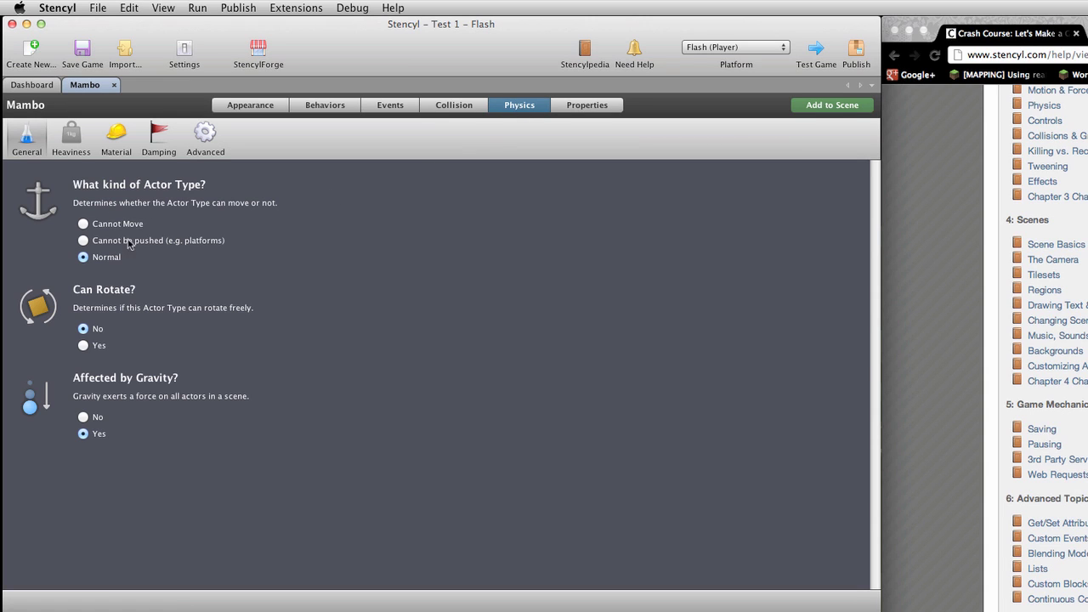
{"action": "left_click", "coordinate": [588, 105]}
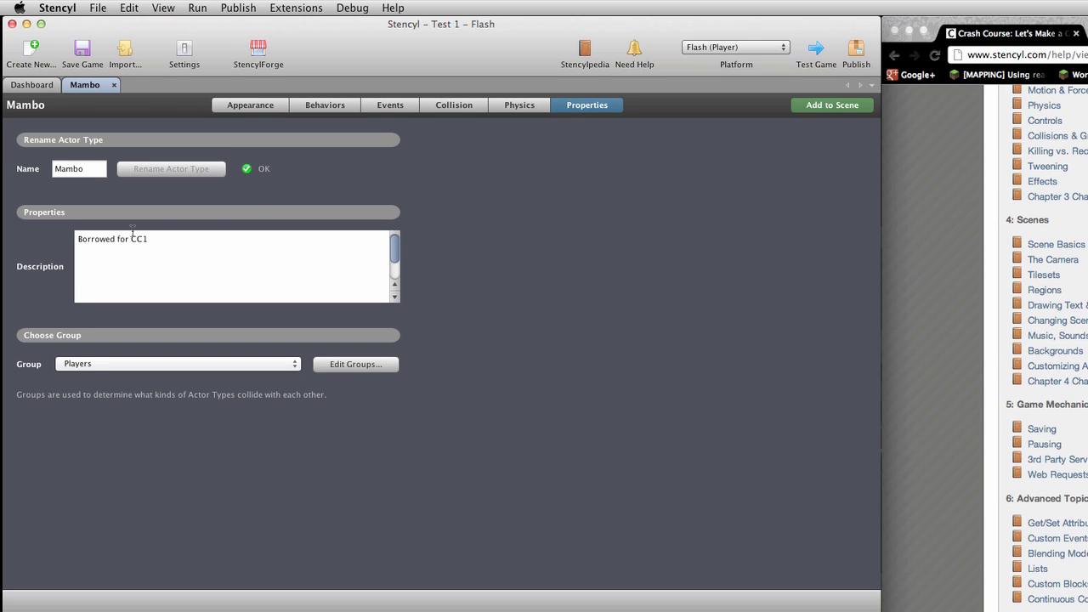
{"action": "left_click", "coordinate": [236, 108]}
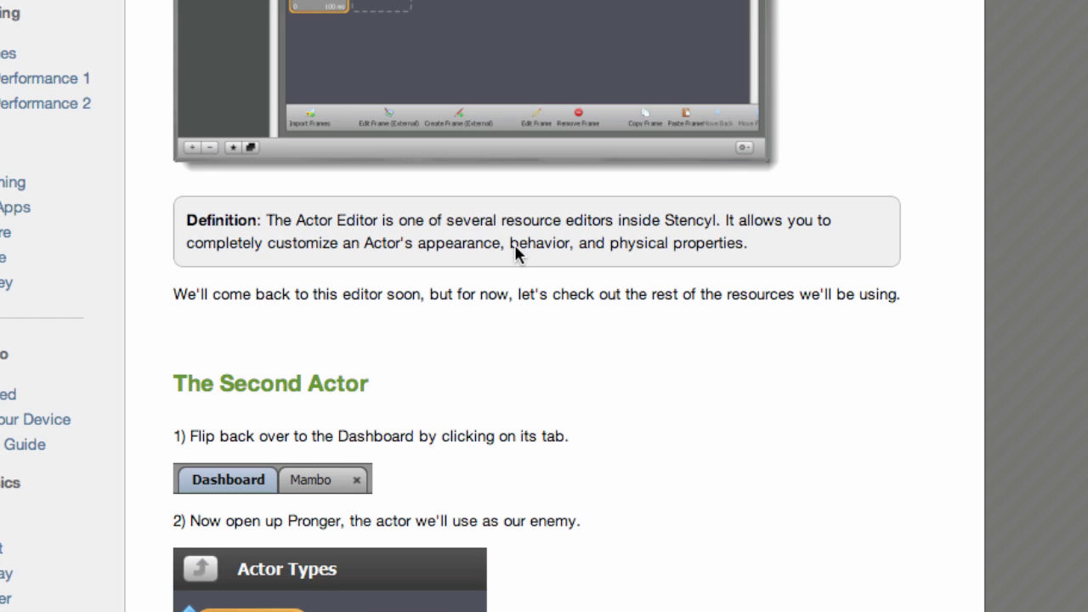
Follow the tutorial's Second Actor section by opening the Pronger actor type for editing from the dashboard
{"action": "scroll", "coordinate": [515, 247], "scroll_direction": "down", "scroll_amount": 2}
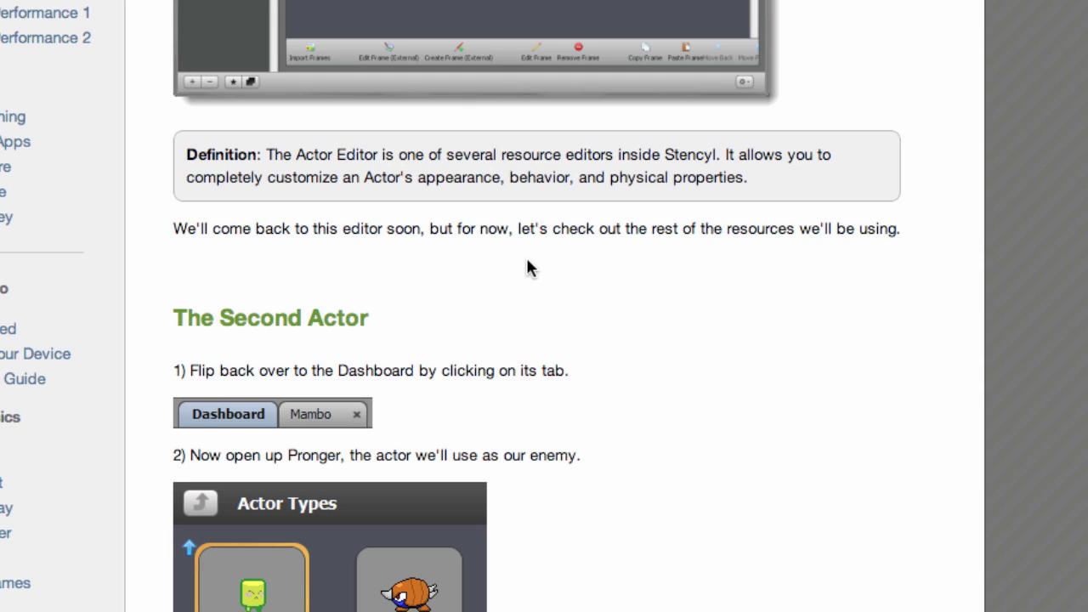
{"action": "scroll", "coordinate": [528, 268], "scroll_direction": "down", "scroll_amount": 3}
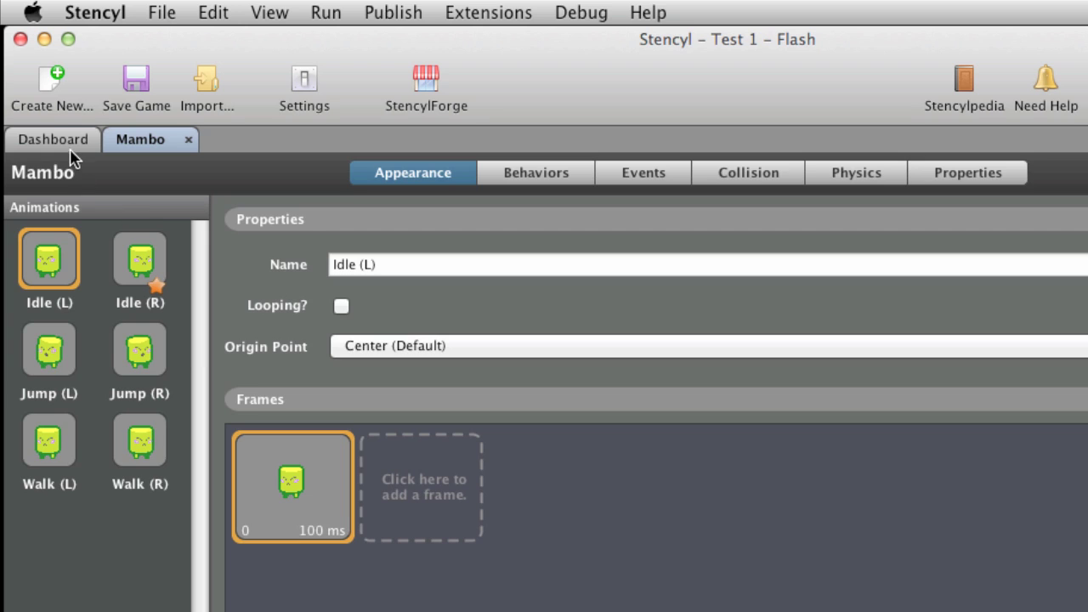
{"action": "left_click", "coordinate": [73, 150]}
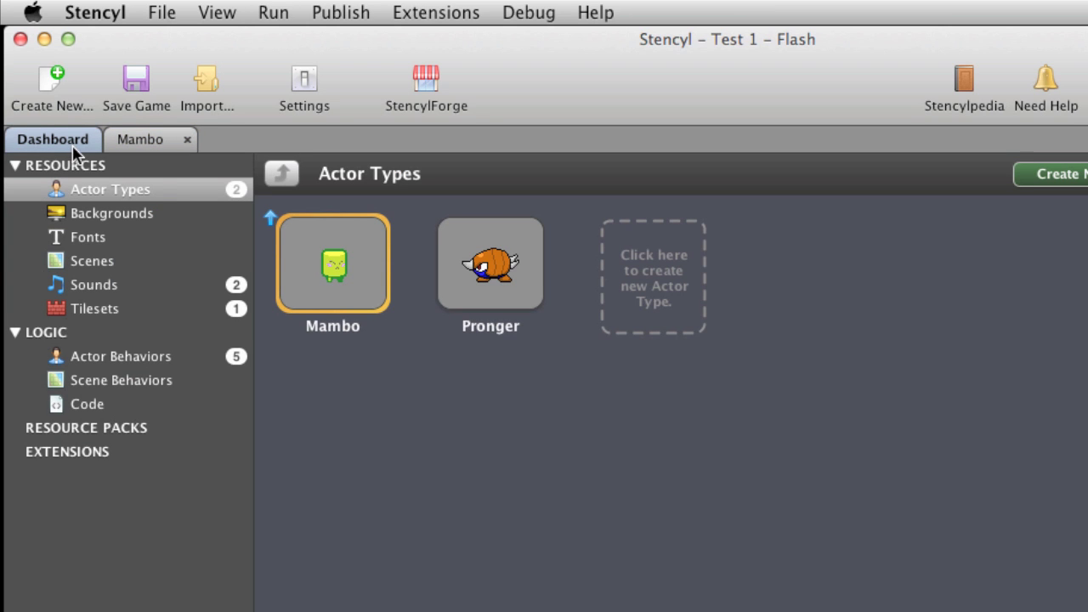
{"action": "double_click", "coordinate": [500, 280]}
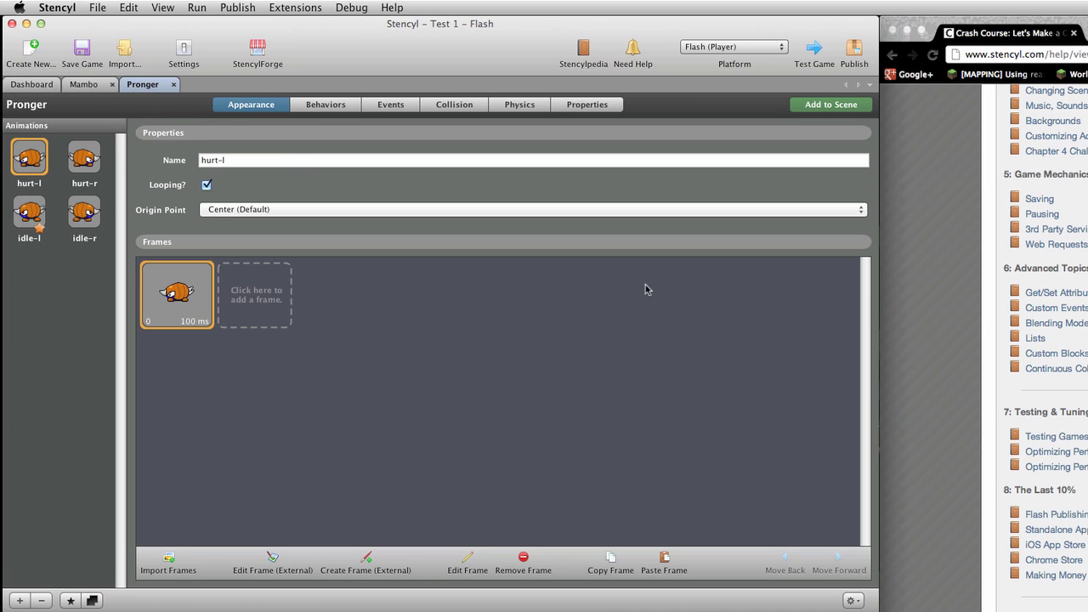
Read the tutorial's tip on opening resources, try searching for "pro" in the Open Resource dialog, and cancel it
{"action": "scroll", "coordinate": [915, 437], "scroll_direction": "down", "scroll_amount": 2}
{"action": "scroll", "coordinate": [1041, 340], "scroll_direction": "down", "scroll_amount": 4}
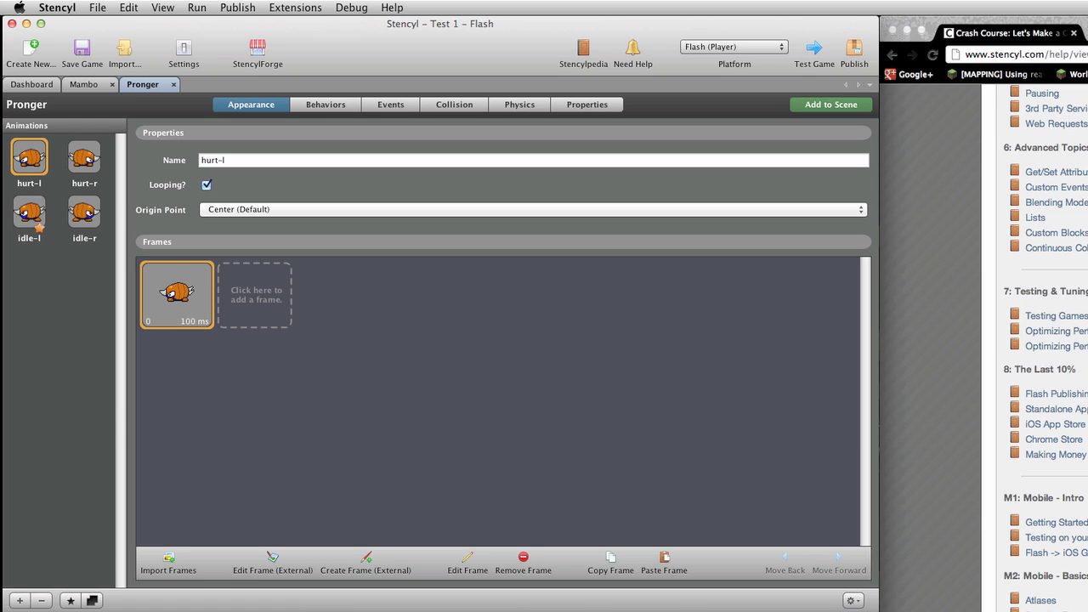
{"action": "scroll", "coordinate": [1041, 340], "scroll_direction": "down", "scroll_amount": 4}
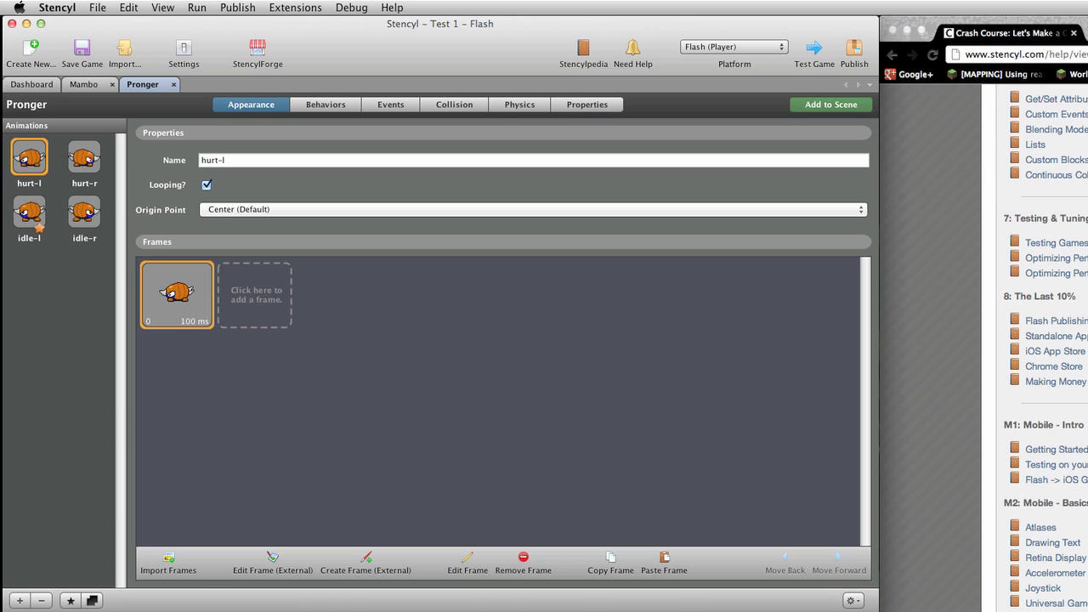
{"action": "key", "text": "super+shift+o"}
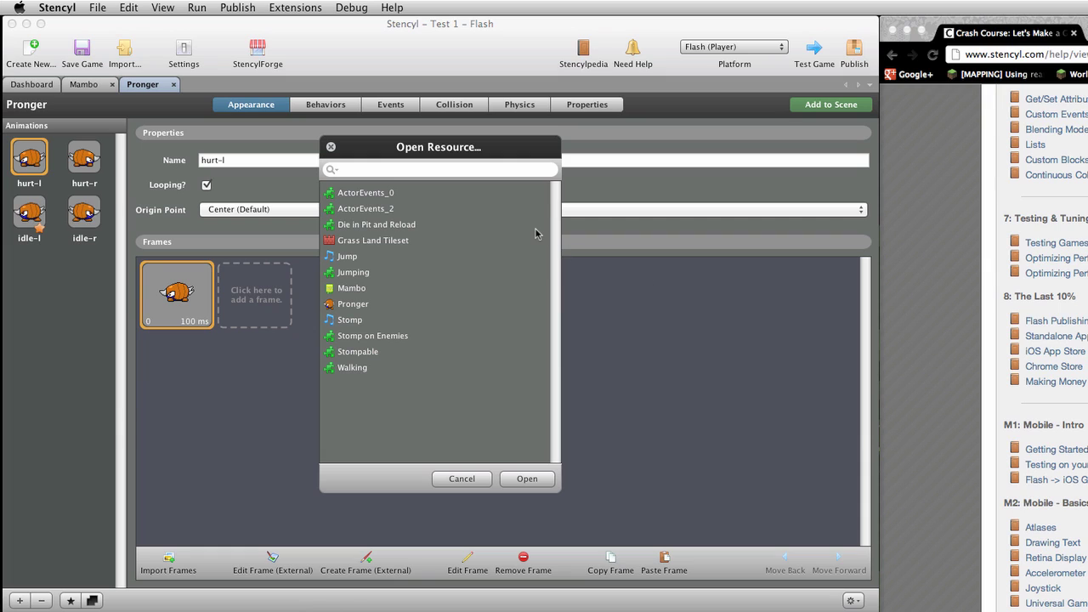
{"action": "type", "text": "pro"}
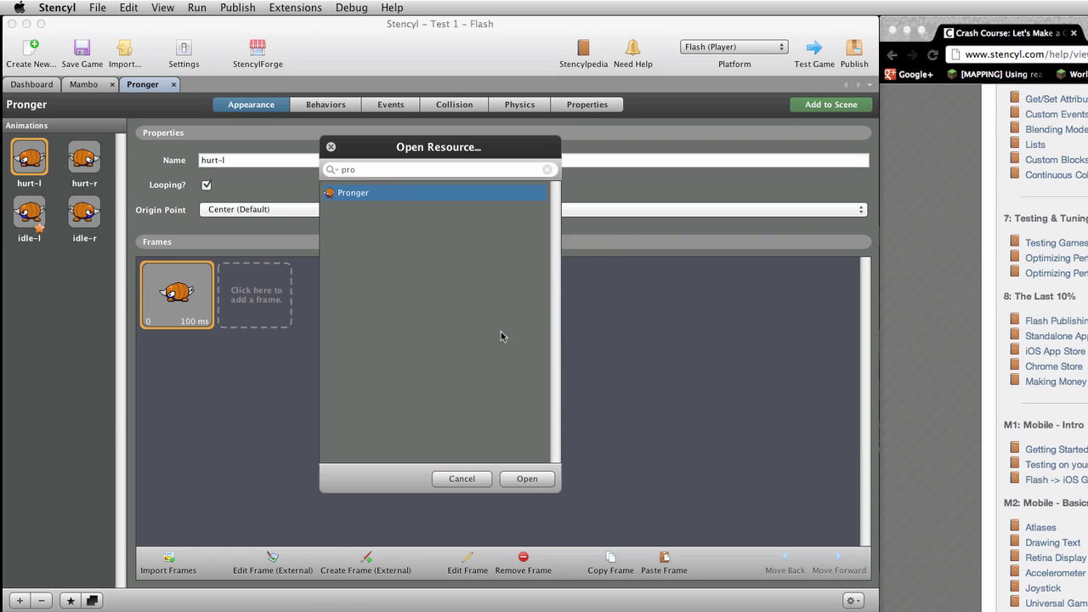
{"action": "left_click", "coordinate": [461, 479]}
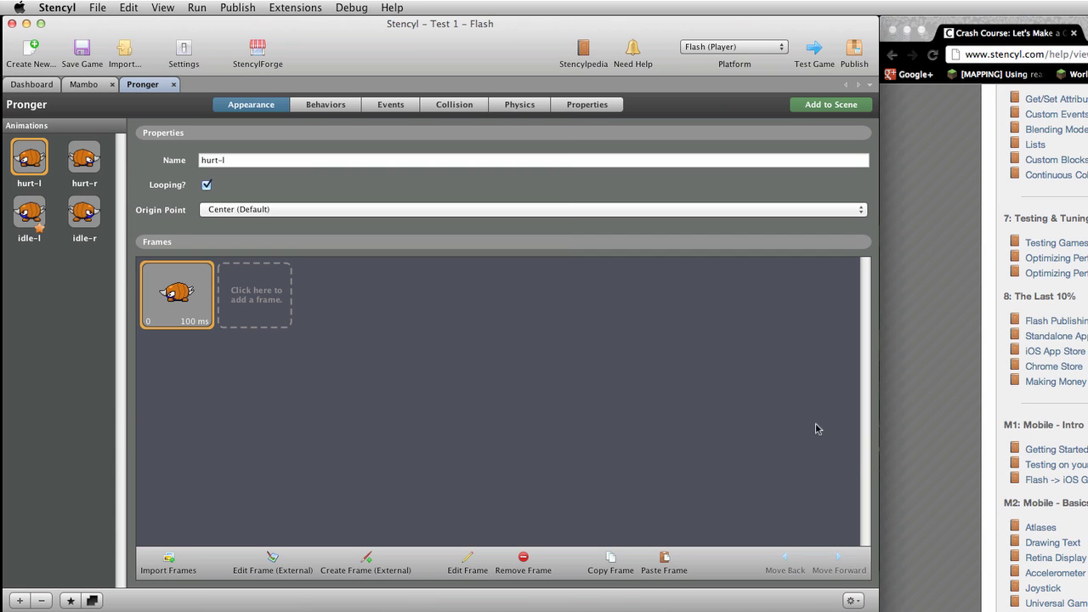
Read the tutorial's Tilesets section and open the Grass Land Tileset for editing from the dashboard
{"action": "scroll", "coordinate": [1087, 611], "scroll_direction": "down", "scroll_amount": 4}
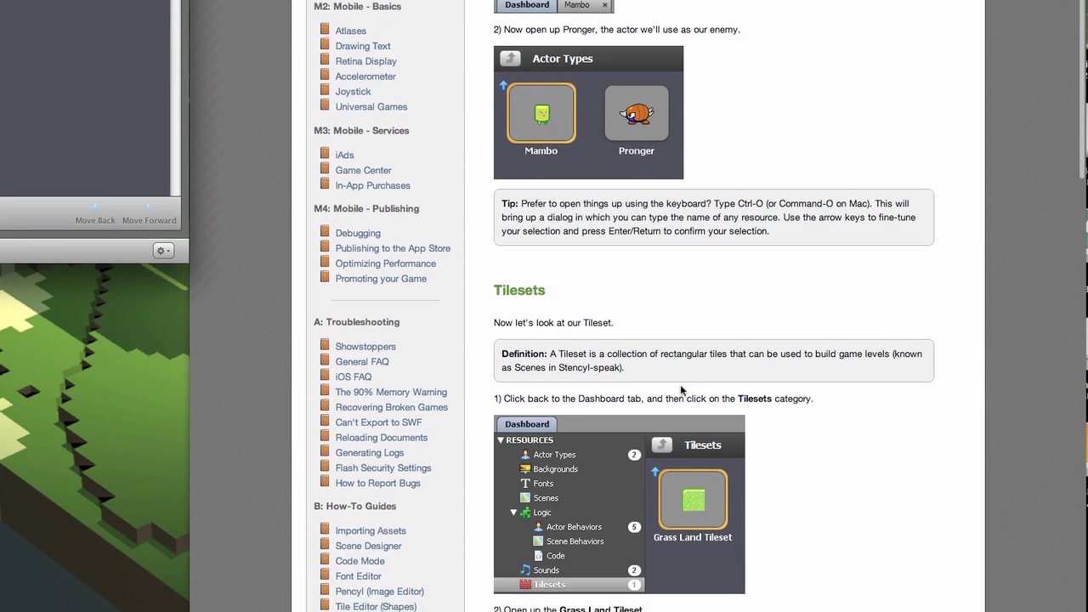
{"action": "scroll", "coordinate": [681, 390], "scroll_direction": "down", "scroll_amount": 1}
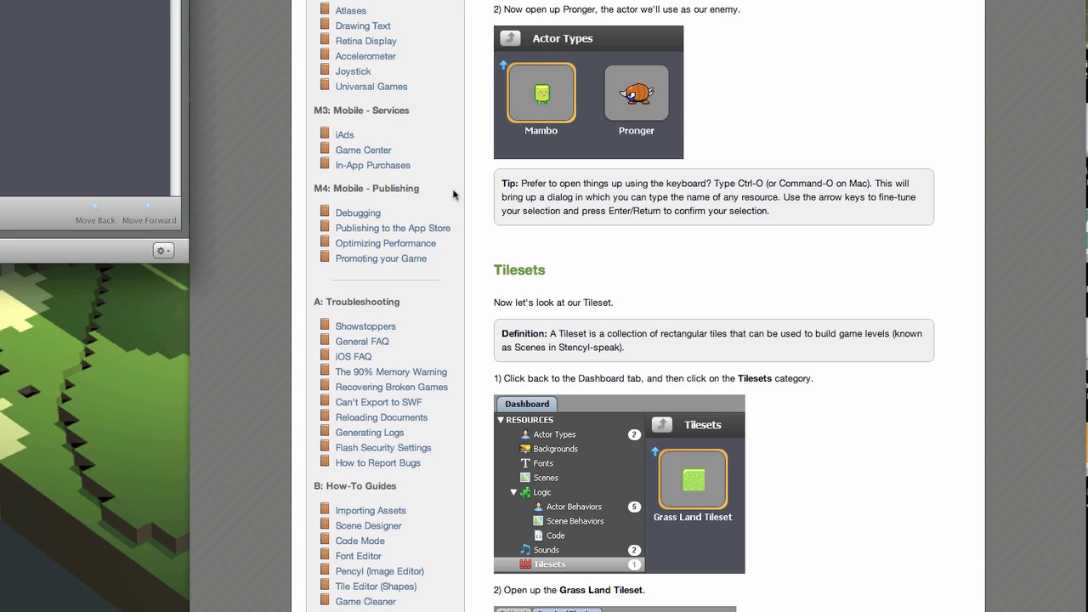
{"action": "scroll", "coordinate": [634, 343], "scroll_direction": "down", "scroll_amount": 5}
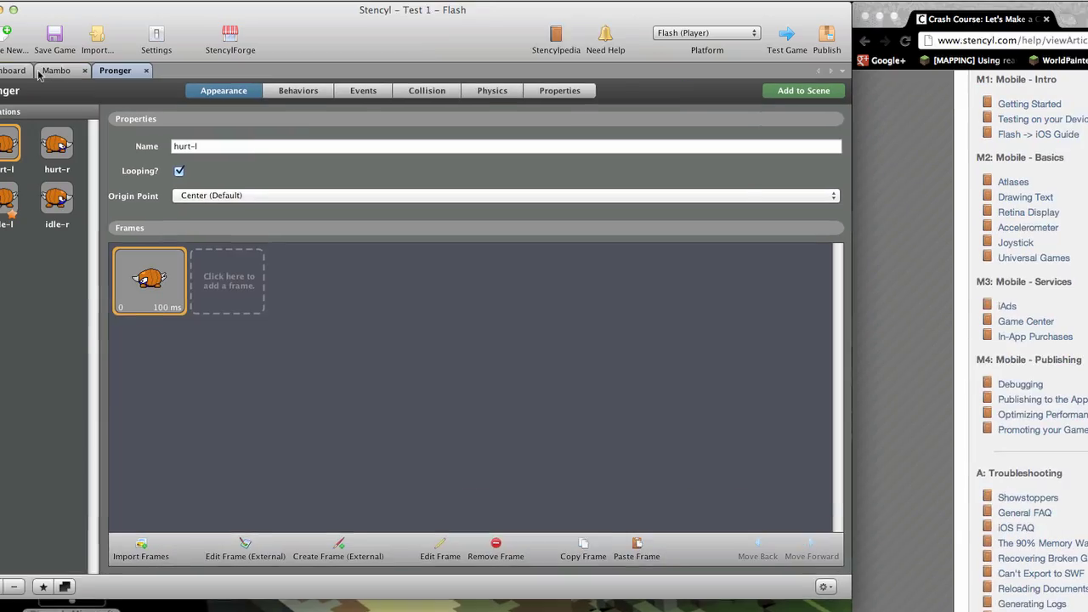
{"action": "left_click", "coordinate": [45, 85]}
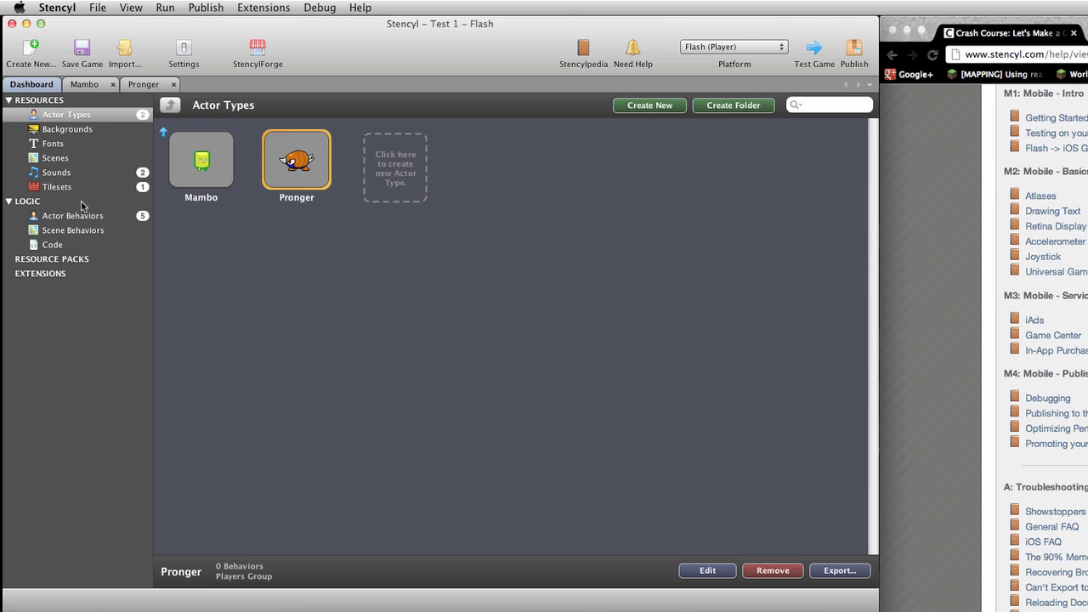
{"action": "left_click", "coordinate": [55, 188]}
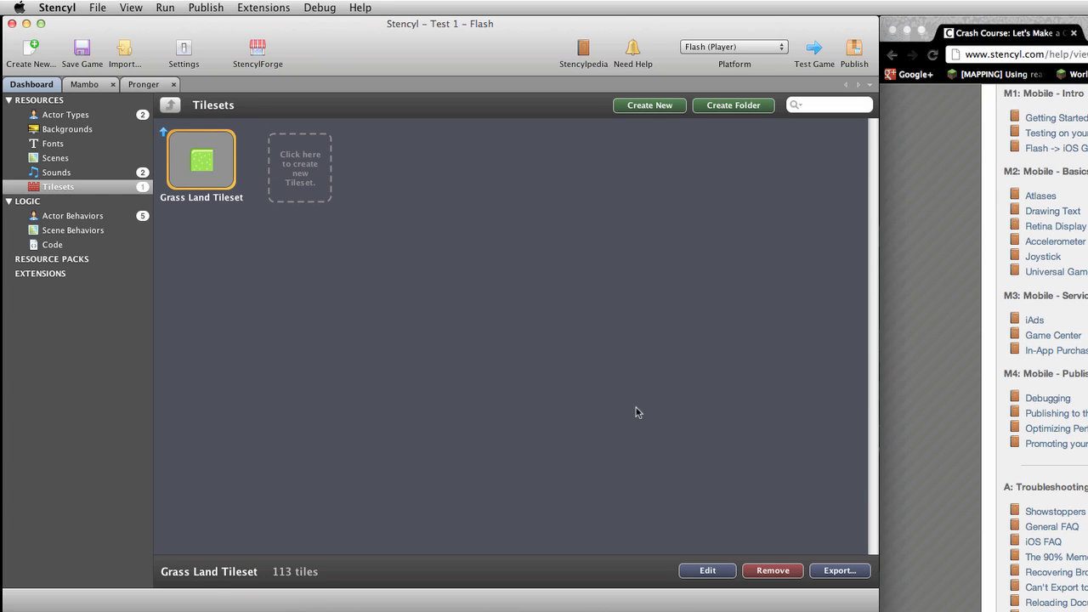
{"action": "mouse_move", "coordinate": [200, 155]}
{"action": "double_click", "coordinate": [201, 155]}
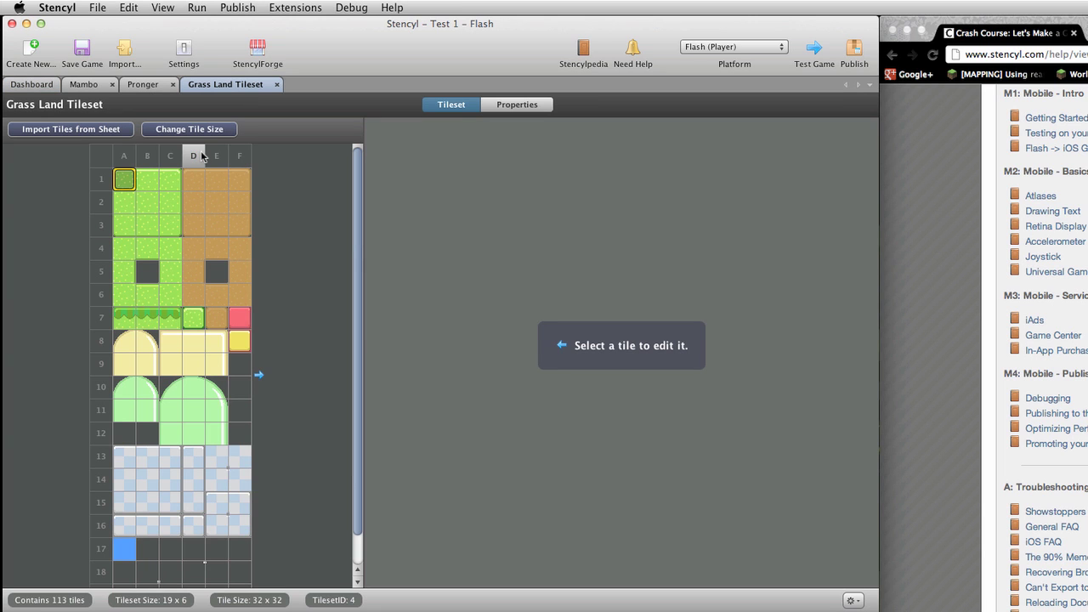
Continue the tutorial to its Sounds section and open the Jump sound for editing from the dashboard's Sounds list
{"action": "scroll", "coordinate": [1036, 340], "scroll_direction": "down", "scroll_amount": 10}
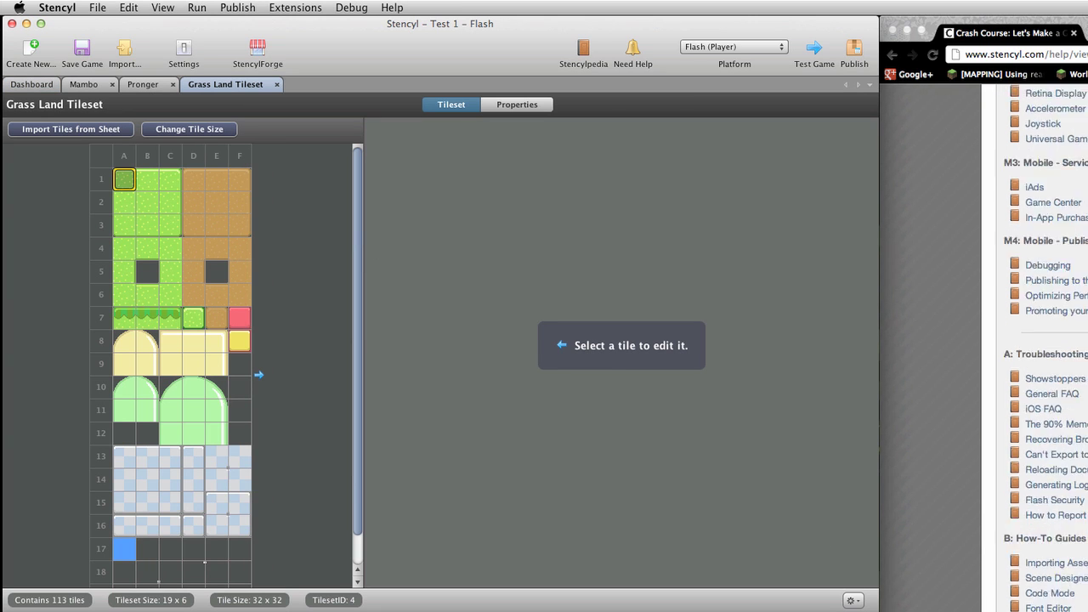
{"action": "scroll", "coordinate": [1037, 340], "scroll_direction": "down", "scroll_amount": 3}
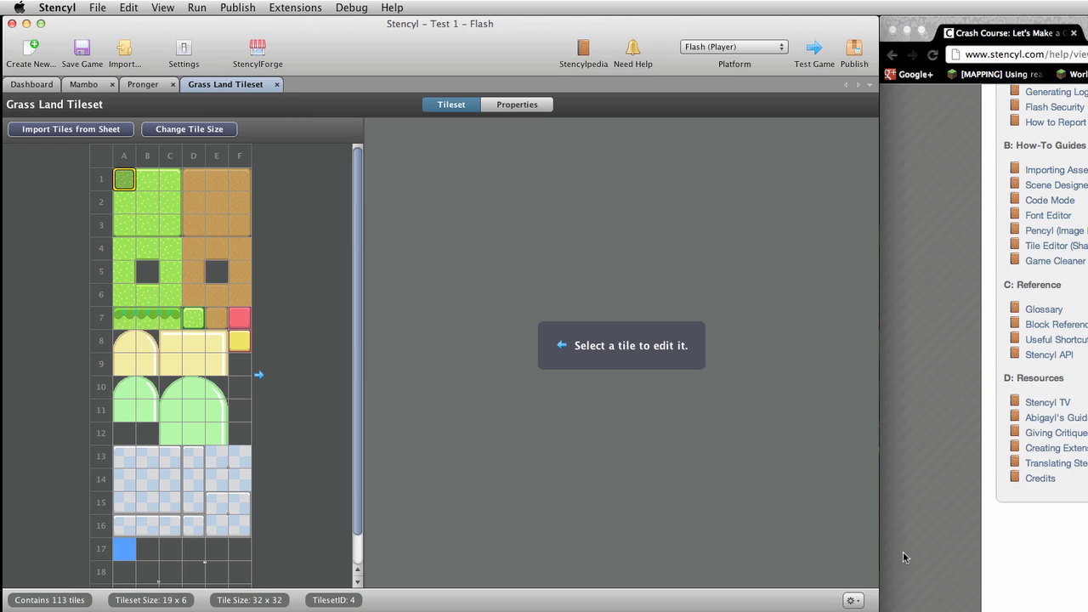
{"action": "scroll", "coordinate": [1041, 340], "scroll_direction": "down", "scroll_amount": 3}
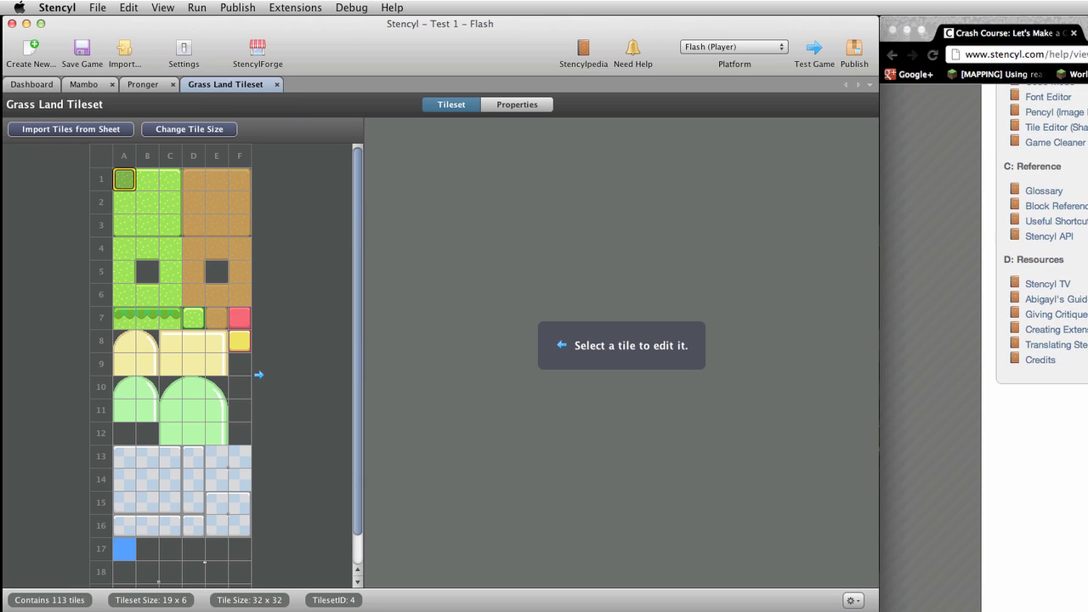
{"action": "scroll", "coordinate": [1041, 230], "scroll_direction": "down", "scroll_amount": 1}
{"action": "scroll", "coordinate": [1041, 230], "scroll_direction": "down", "scroll_amount": 1}
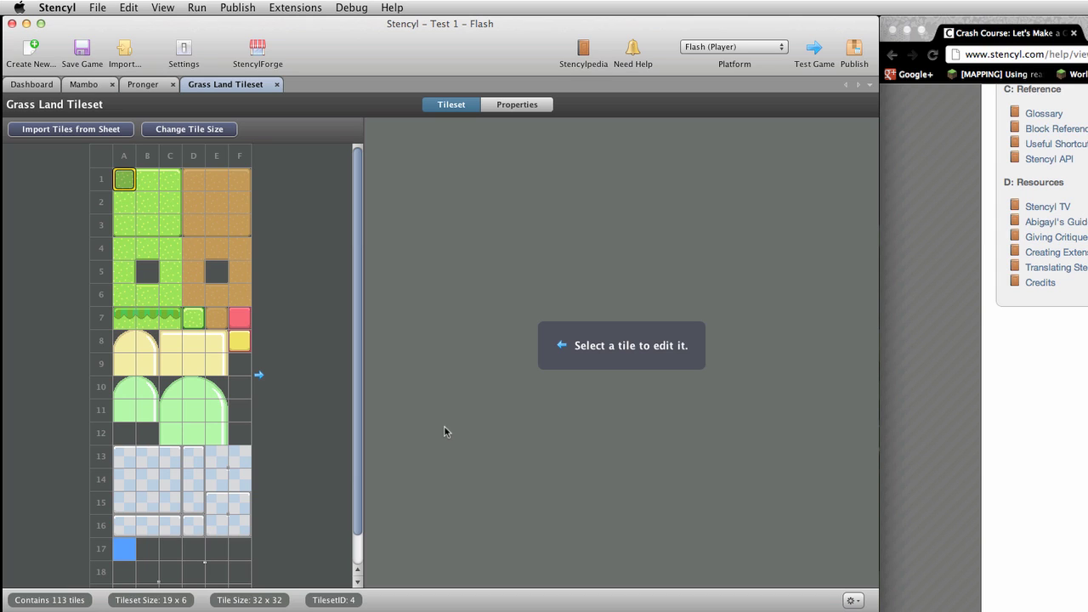
{"action": "left_click", "coordinate": [33, 89]}
{"action": "left_click", "coordinate": [47, 173]}
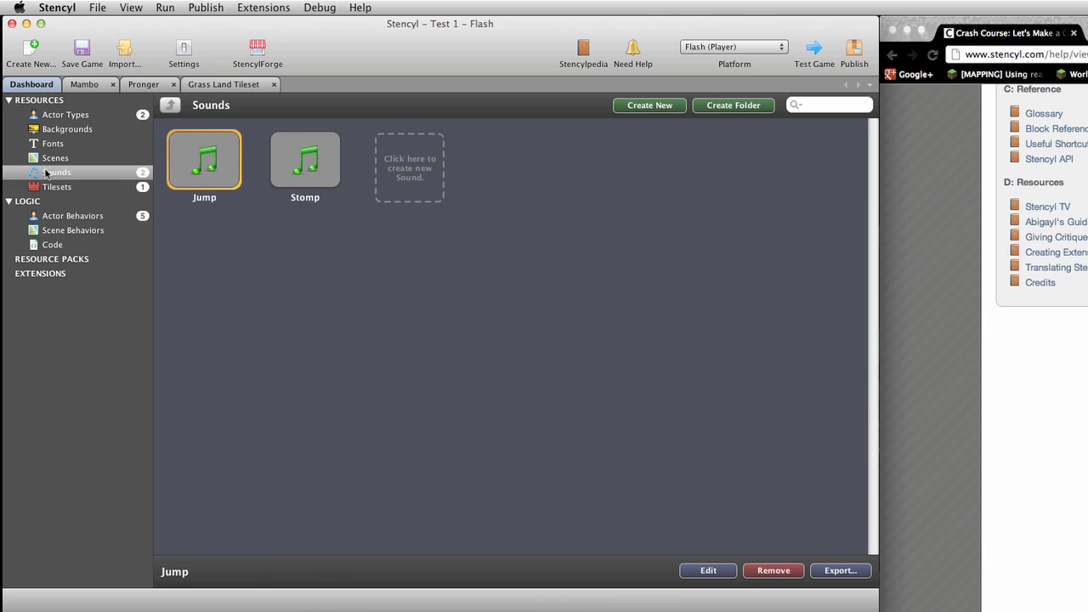
{"action": "mouse_move", "coordinate": [241, 180]}
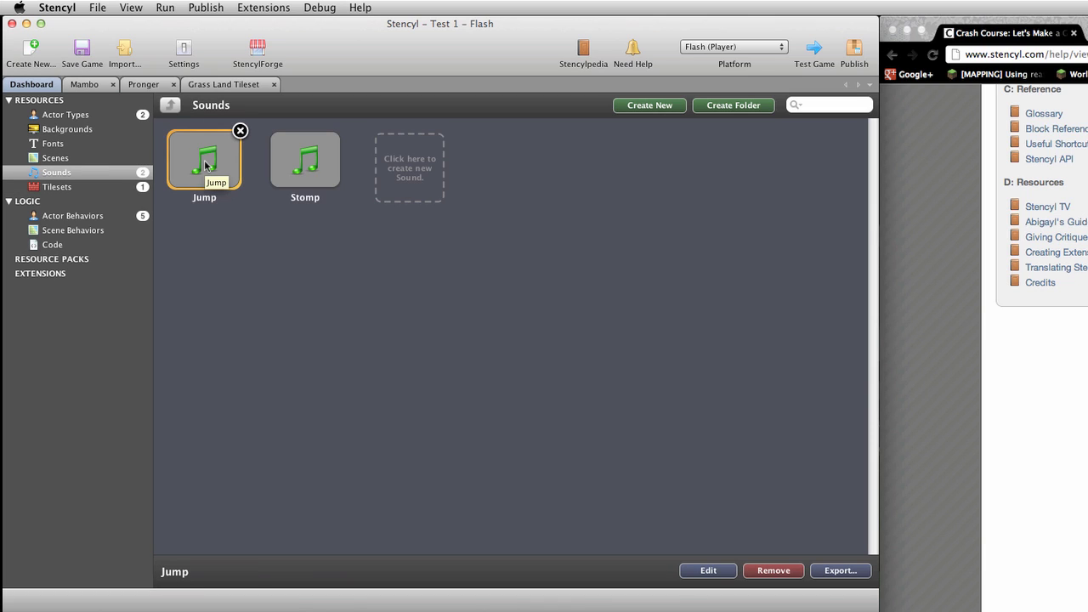
{"action": "double_click", "coordinate": [205, 165]}
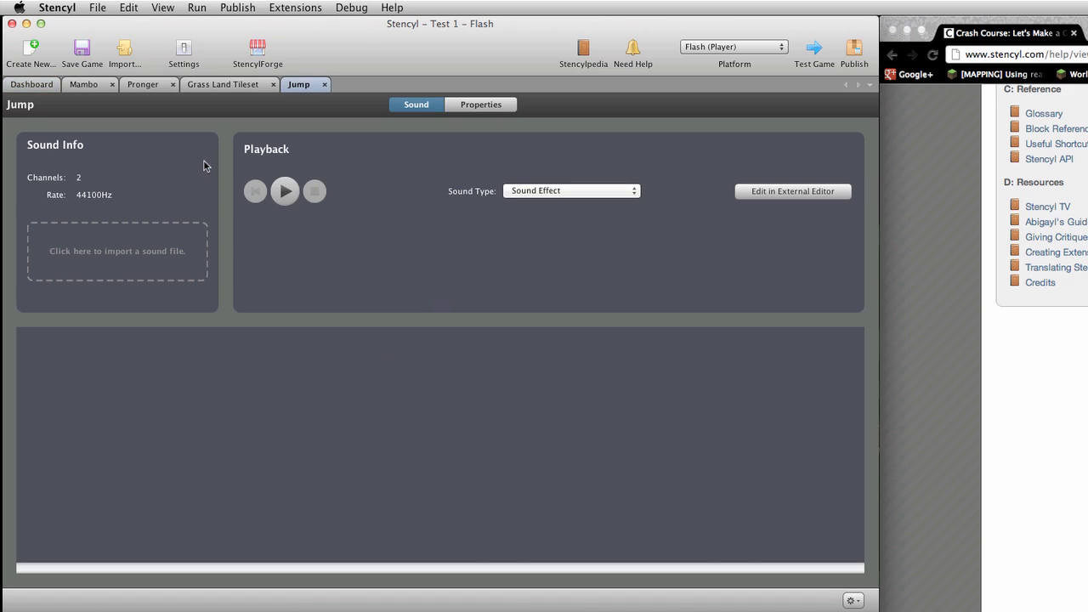
Play and stop the Jump sound several times to preview it
{"action": "left_click", "coordinate": [286, 191]}
{"action": "left_click", "coordinate": [286, 193]}
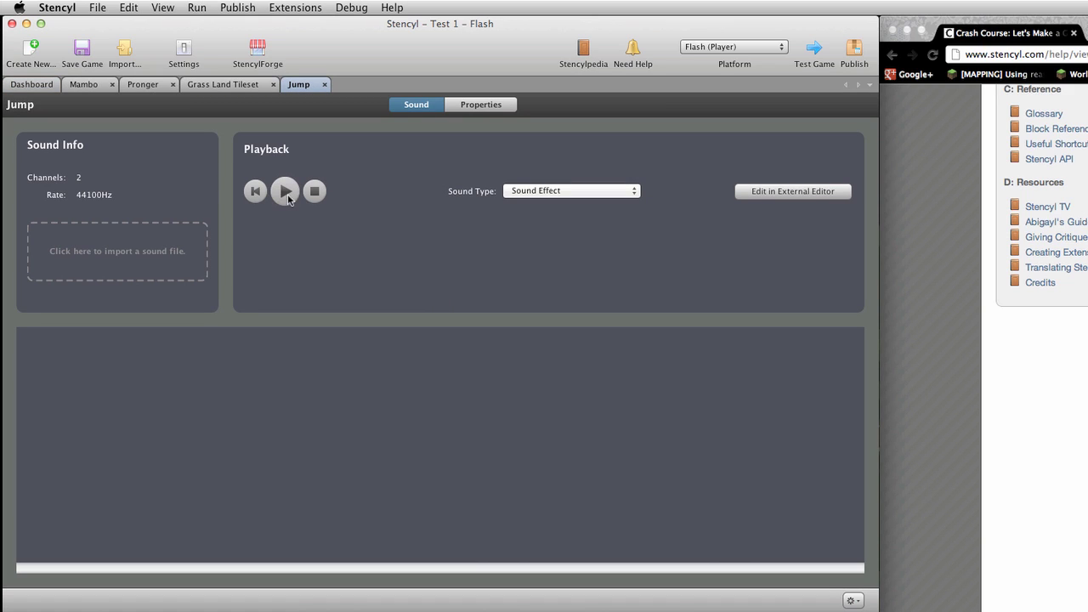
{"action": "left_click", "coordinate": [320, 194]}
{"action": "left_click", "coordinate": [295, 195]}
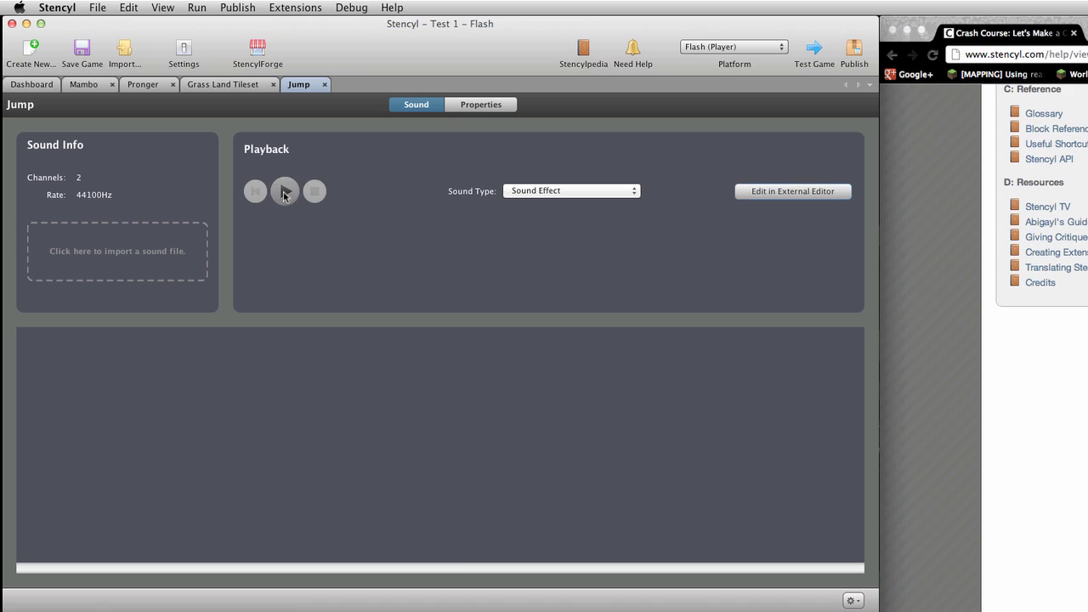
{"action": "left_click", "coordinate": [317, 196]}
{"action": "left_click", "coordinate": [285, 192]}
{"action": "left_click", "coordinate": [314, 194]}
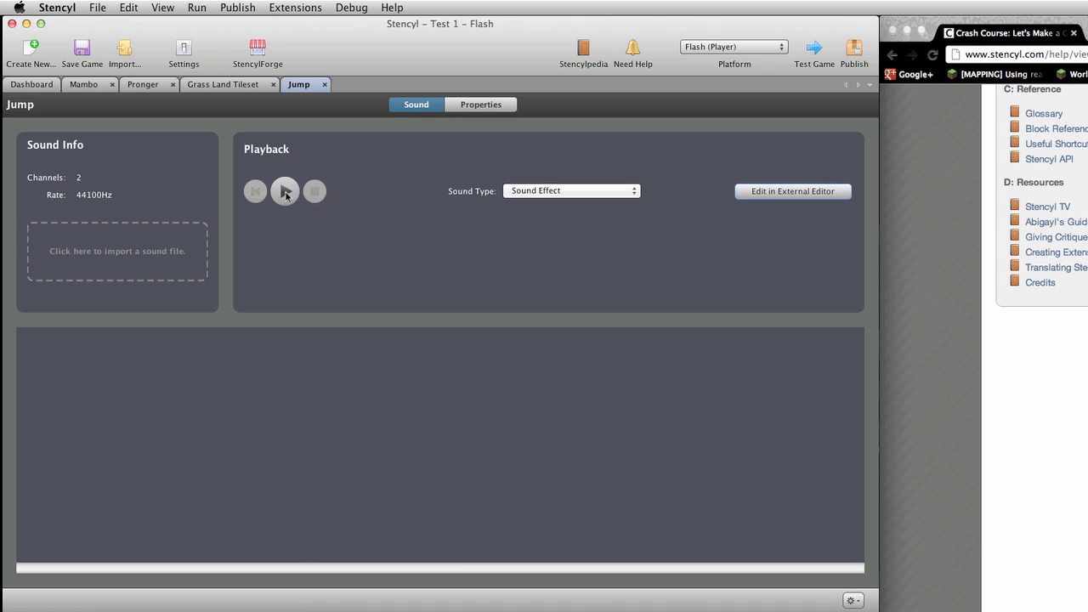
{"action": "left_click", "coordinate": [284, 191]}
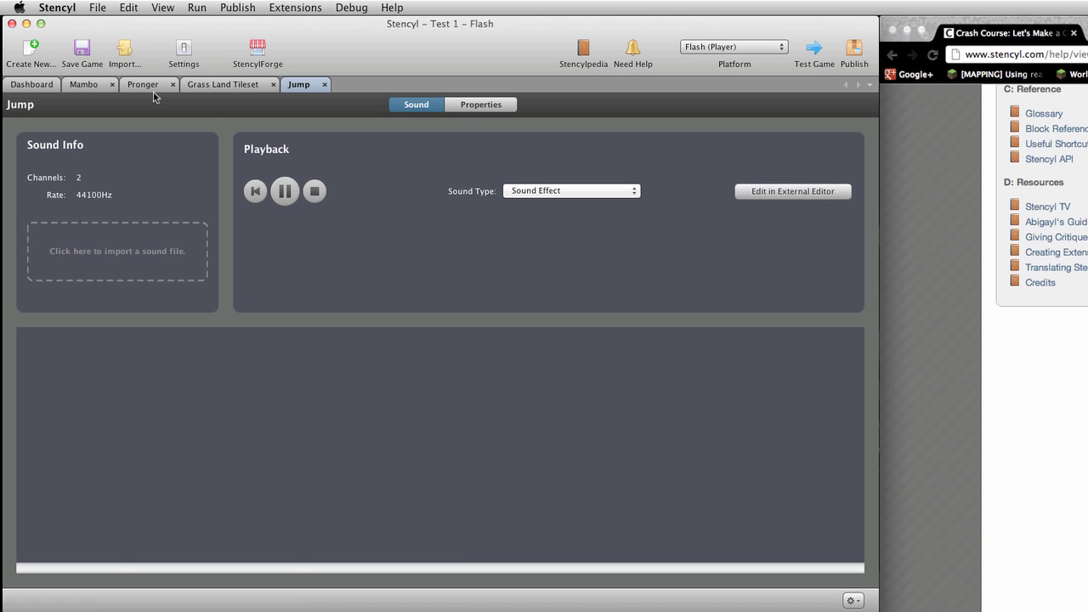
Continue the tutorial to its Behaviors section and open the Walking actor behavior for editing from the dashboard
{"action": "scroll", "coordinate": [1079, 605], "scroll_direction": "down", "scroll_amount": 10}
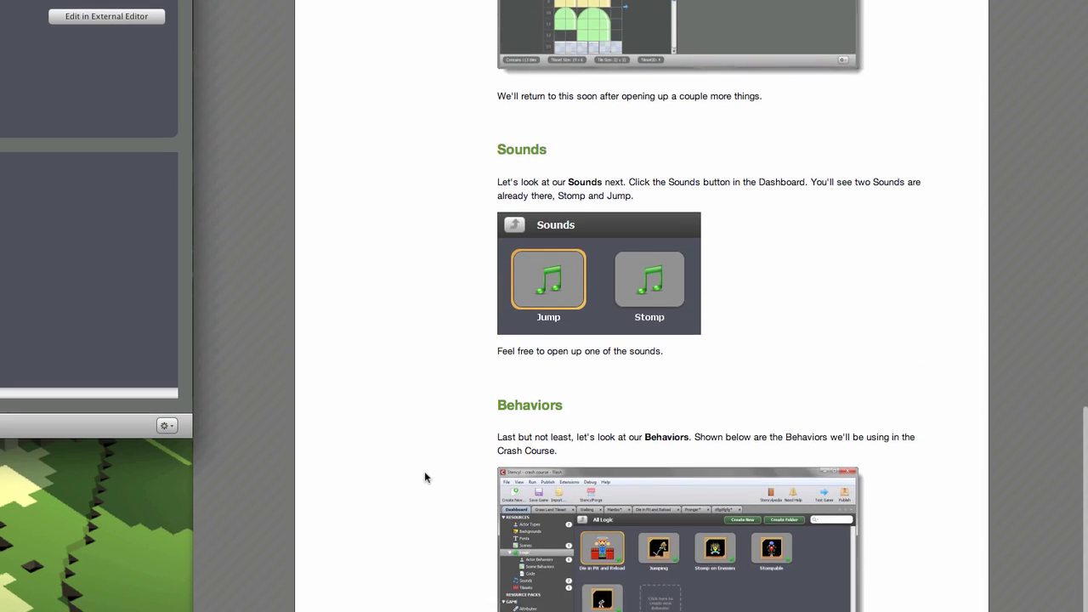
{"action": "scroll", "coordinate": [424, 472], "scroll_direction": "down", "scroll_amount": 1}
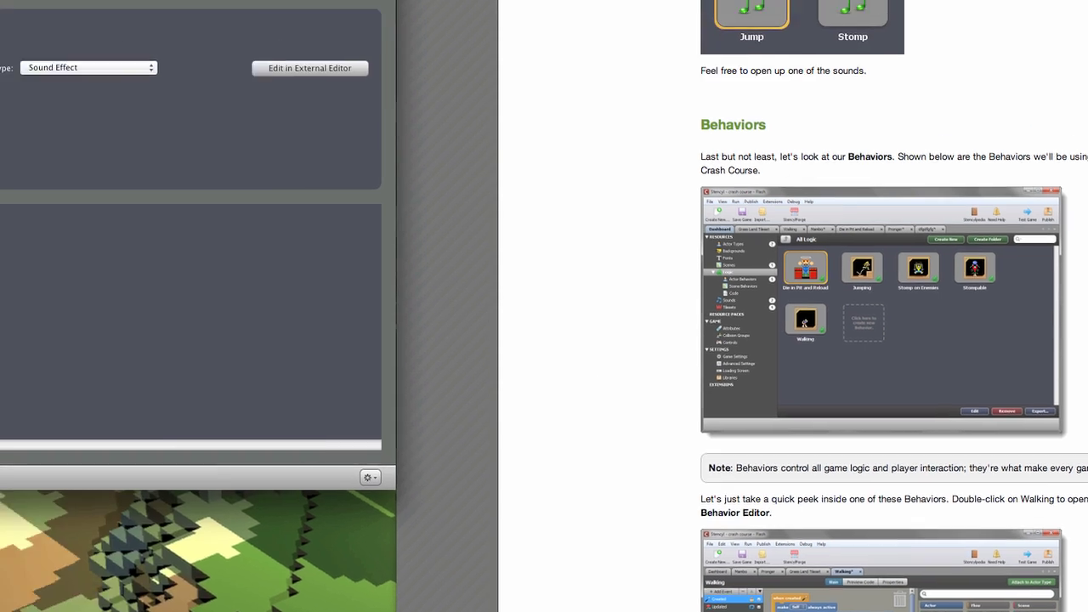
{"action": "left_click", "coordinate": [42, 86]}
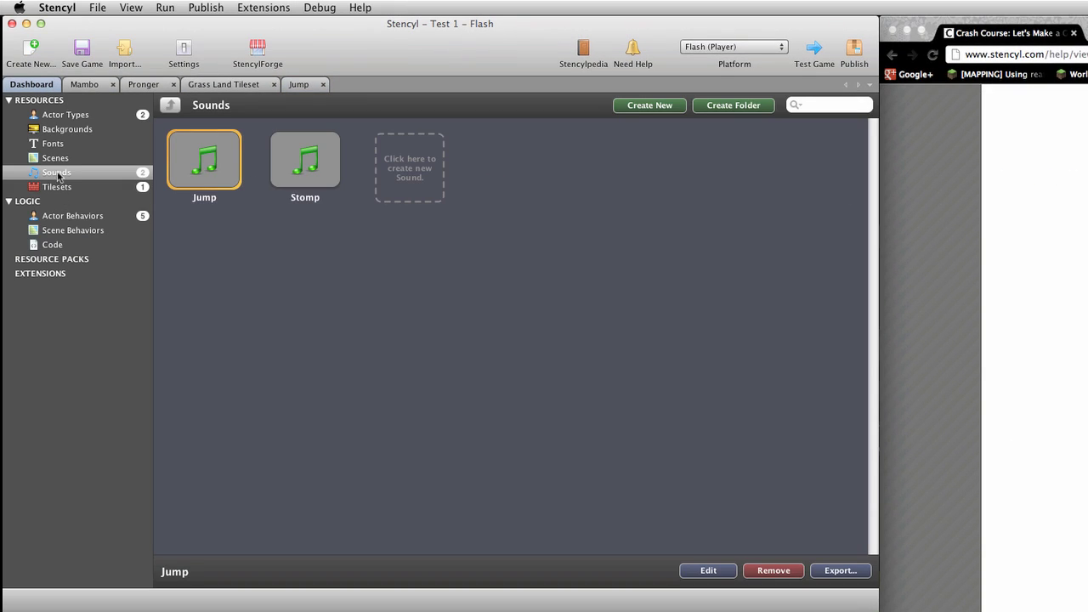
{"action": "left_click", "coordinate": [51, 217]}
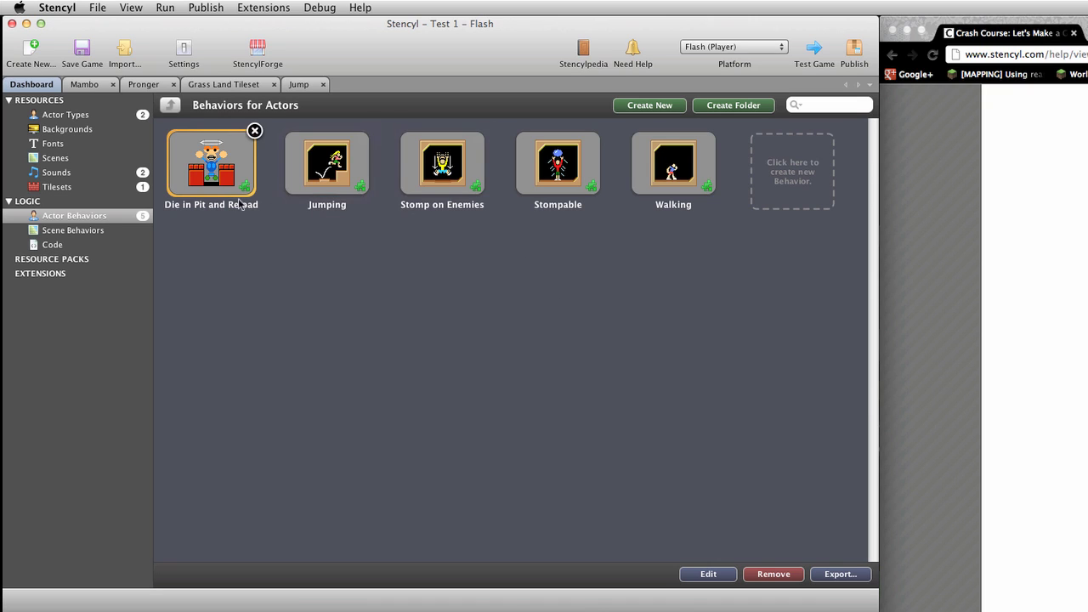
{"action": "double_click", "coordinate": [671, 170]}
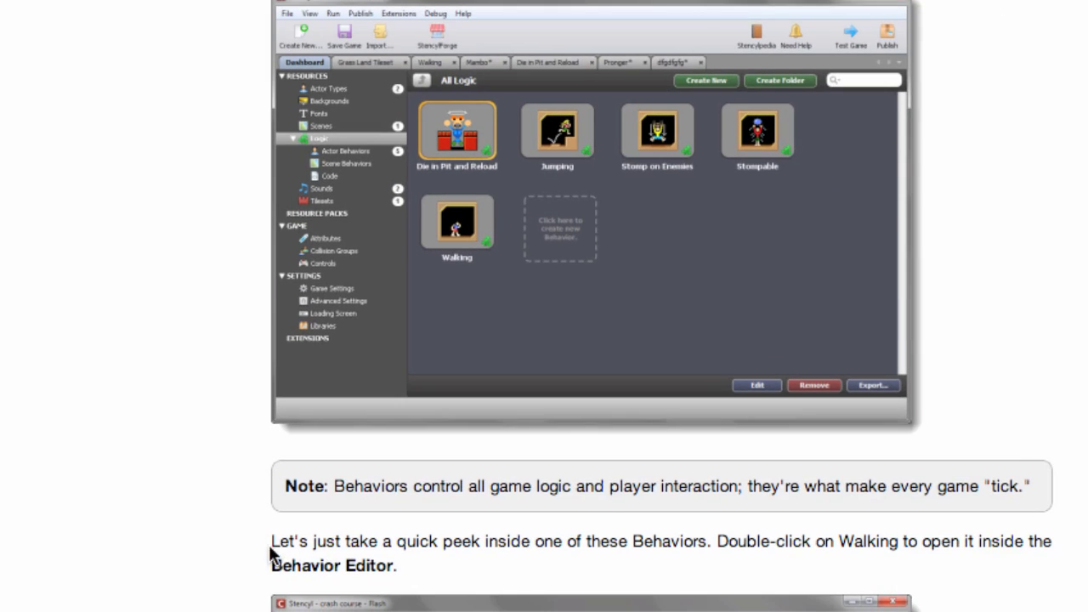
Read the tutorial's explanation of the Behavior Editor and its note on adding code instead
{"action": "scroll", "coordinate": [243, 546], "scroll_direction": "down", "scroll_amount": 5}
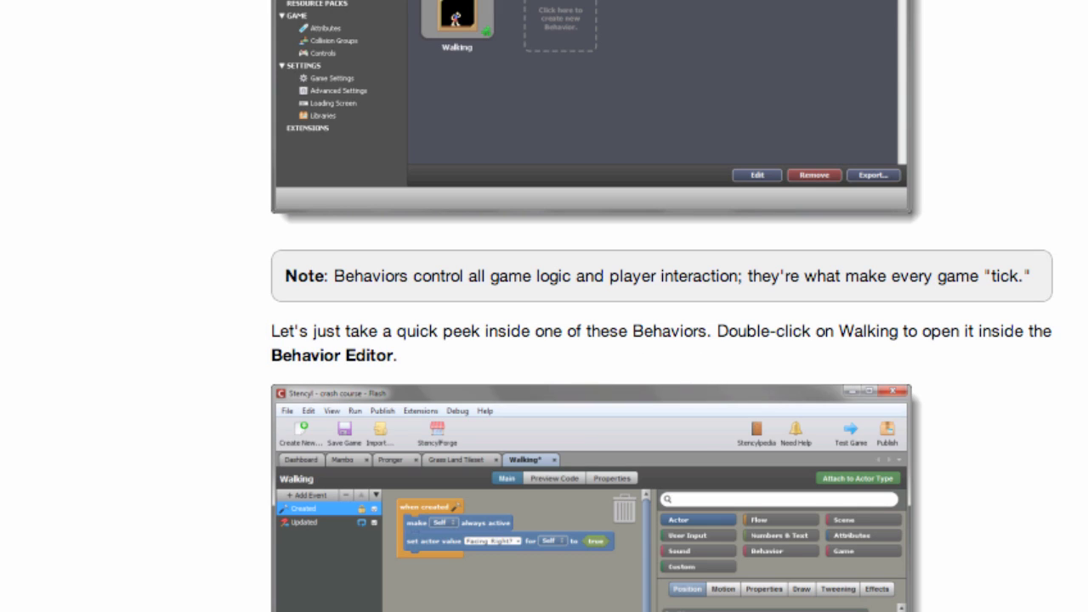
{"action": "scroll", "coordinate": [544, 340], "scroll_direction": "down", "scroll_amount": 6}
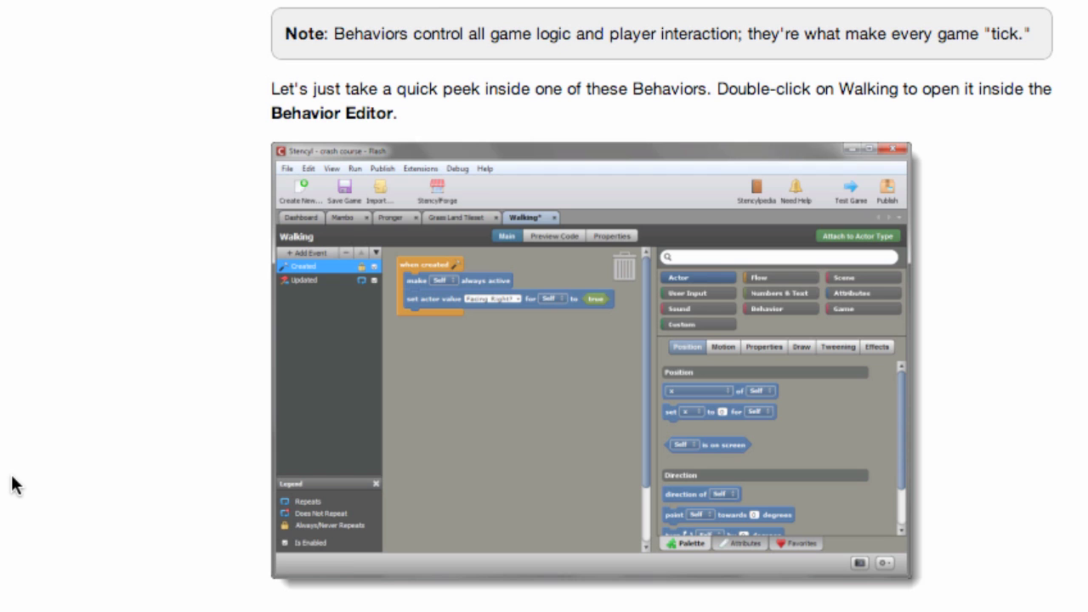
{"action": "scroll", "coordinate": [13, 485], "scroll_direction": "down", "scroll_amount": 5}
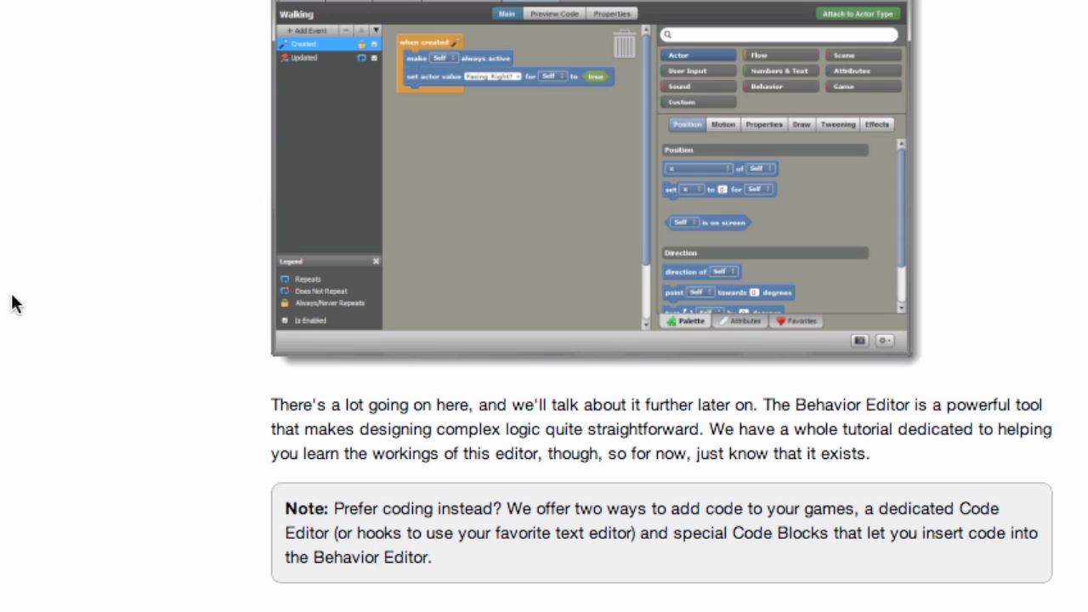
{"action": "scroll", "coordinate": [13, 304], "scroll_direction": "down", "scroll_amount": 2}
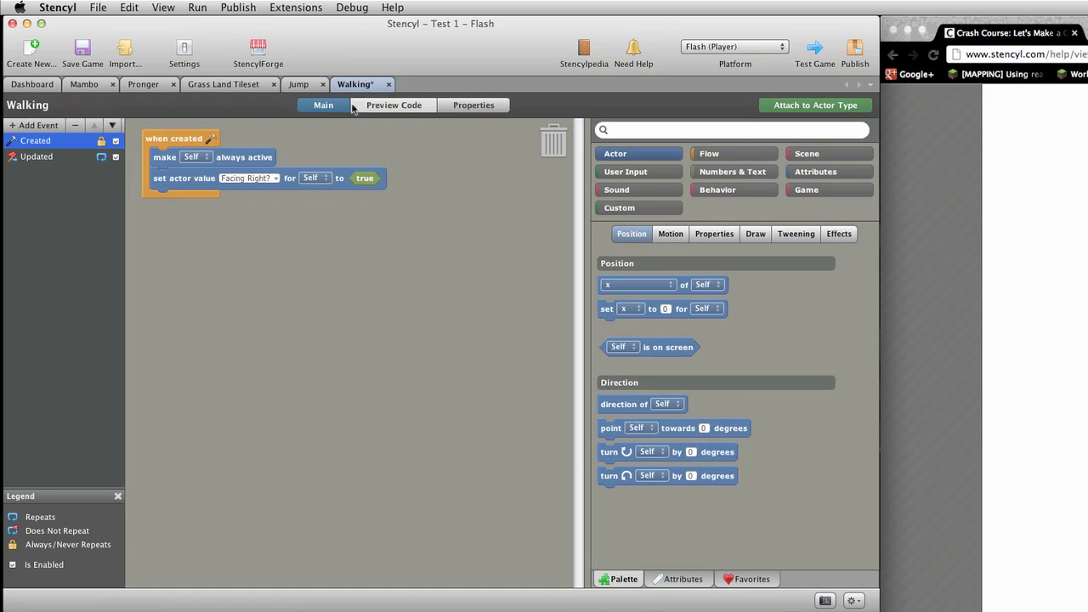
Preview the Walking behavior's generated code and look through it from start to end
{"action": "left_click", "coordinate": [385, 106]}
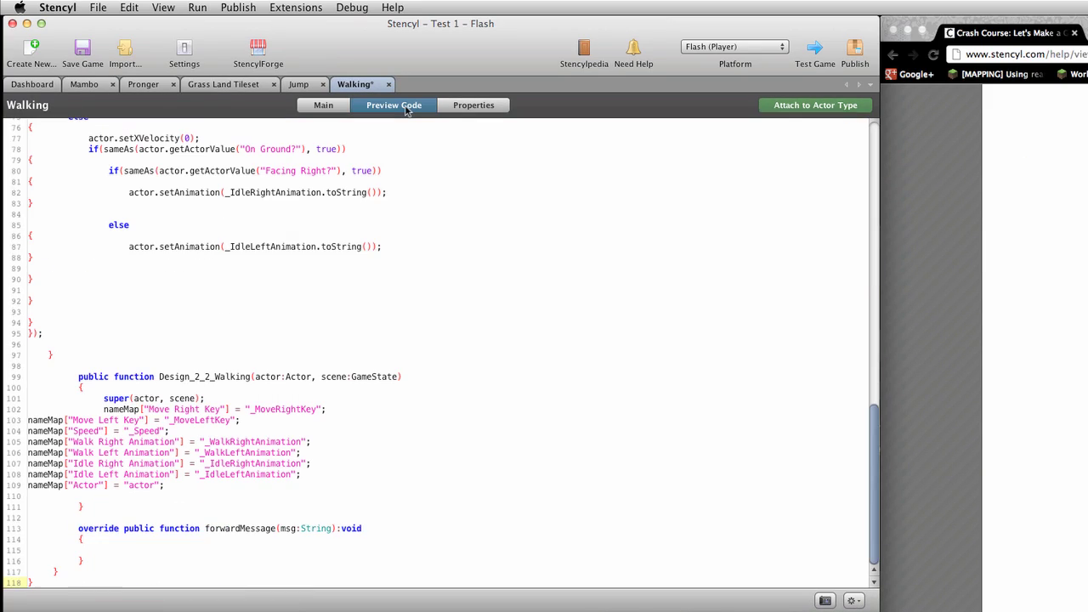
{"action": "scroll", "coordinate": [400, 169], "scroll_direction": "up", "scroll_amount": 1}
{"action": "scroll", "coordinate": [399, 170], "scroll_direction": "up", "scroll_amount": 15}
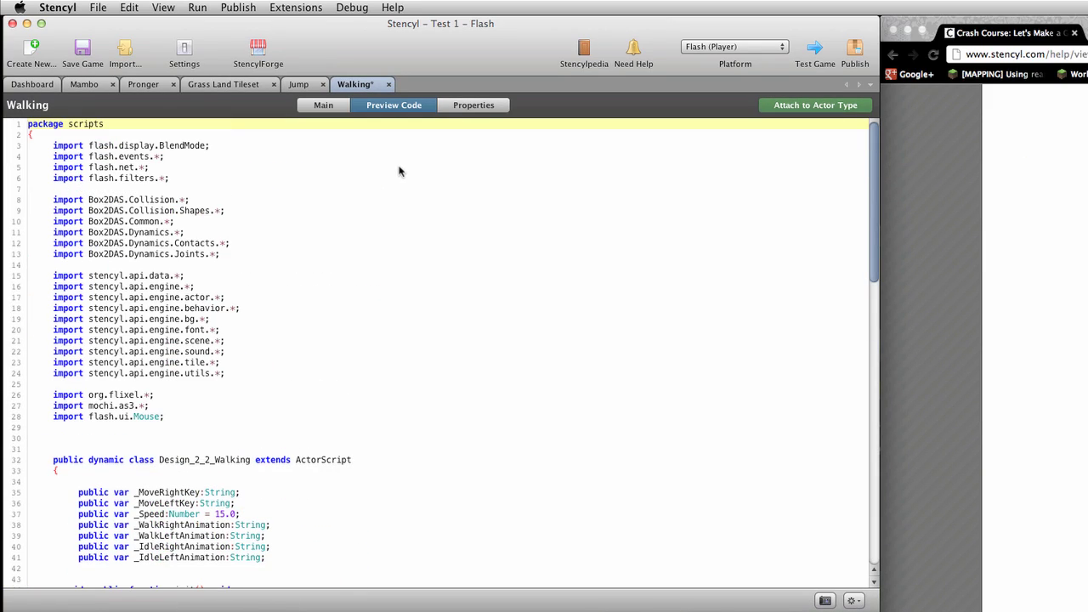
{"action": "scroll", "coordinate": [399, 170], "scroll_direction": "down", "scroll_amount": 15}
{"action": "scroll", "coordinate": [399, 170], "scroll_direction": "up", "scroll_amount": 15}
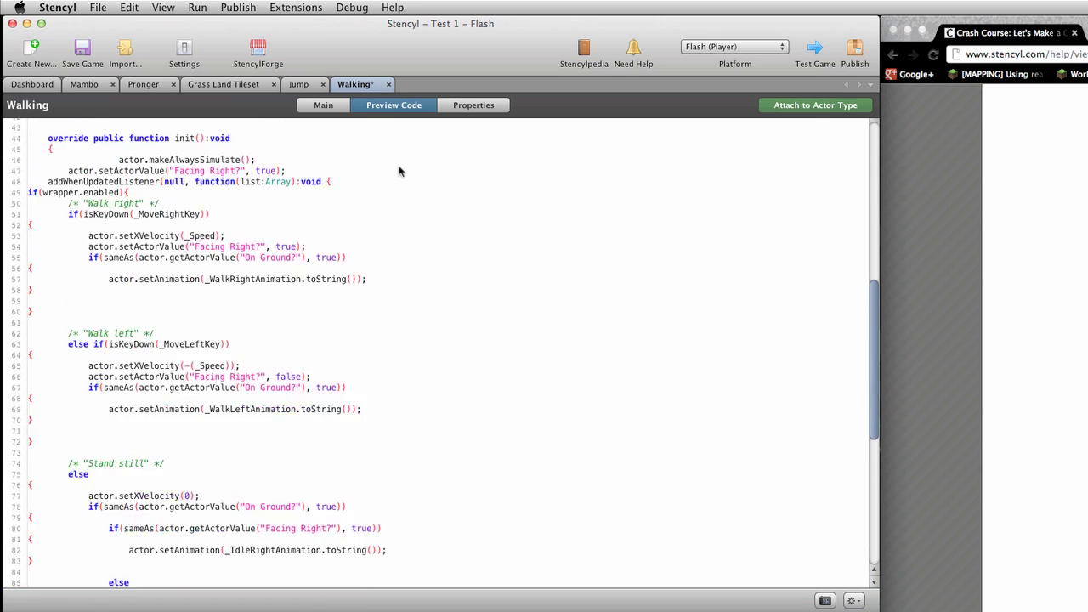
View the Walking behavior's properties, cancel without changes, and return from the code preview to its event blocks
{"action": "left_click", "coordinate": [480, 106]}
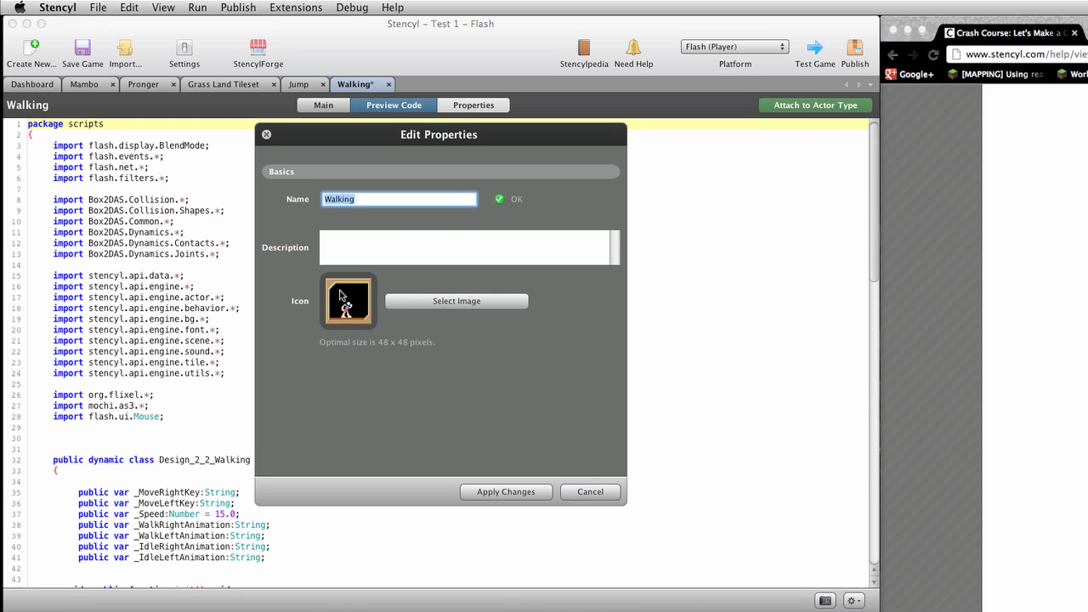
{"action": "left_click", "coordinate": [588, 492]}
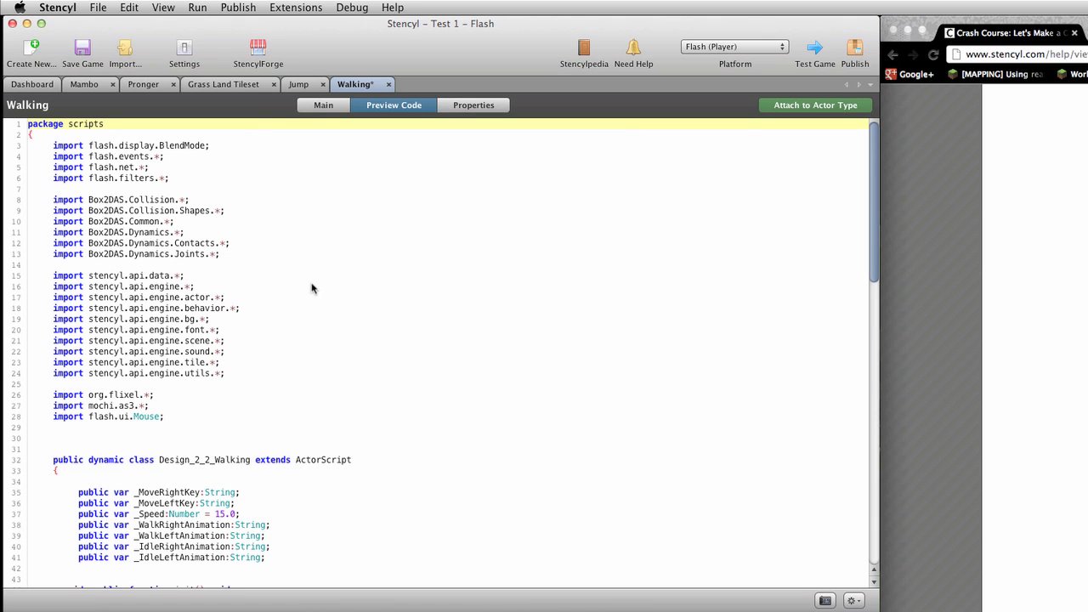
{"action": "scroll", "coordinate": [242, 182], "scroll_direction": "down", "scroll_amount": 15}
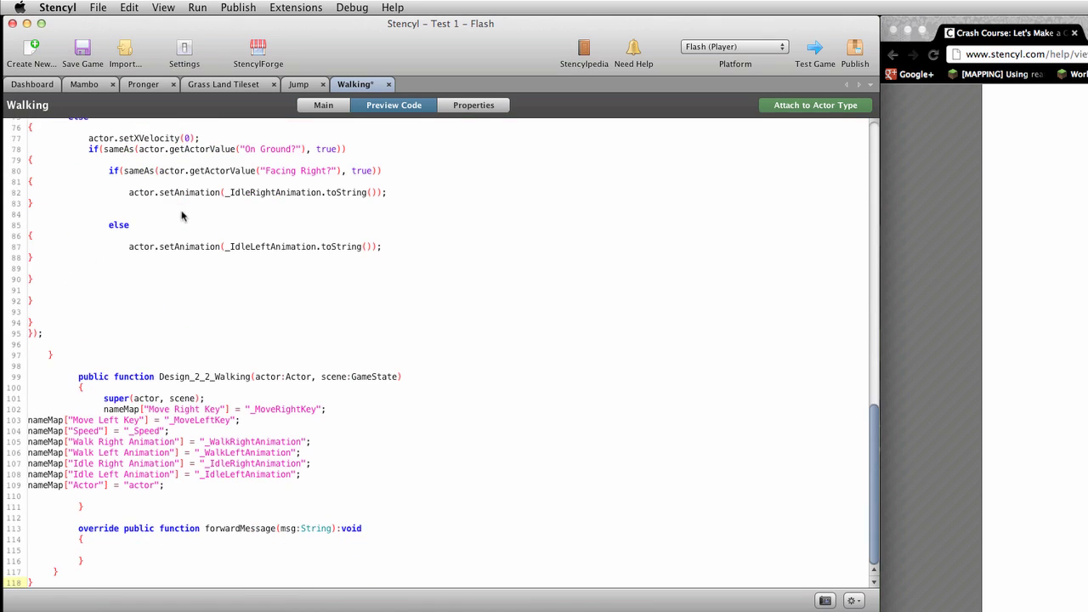
{"action": "left_click", "coordinate": [321, 107]}
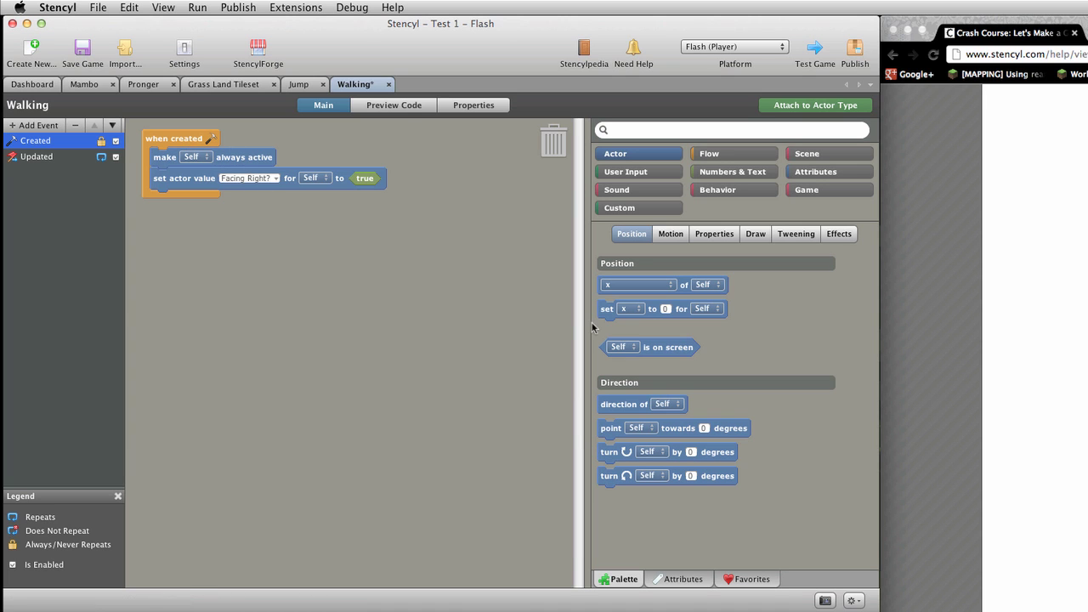
Save the game with the Walking behavior and switch back to the tutorial in Chrome
{"action": "scroll", "coordinate": [521, 223], "scroll_direction": "down", "scroll_amount": 5}
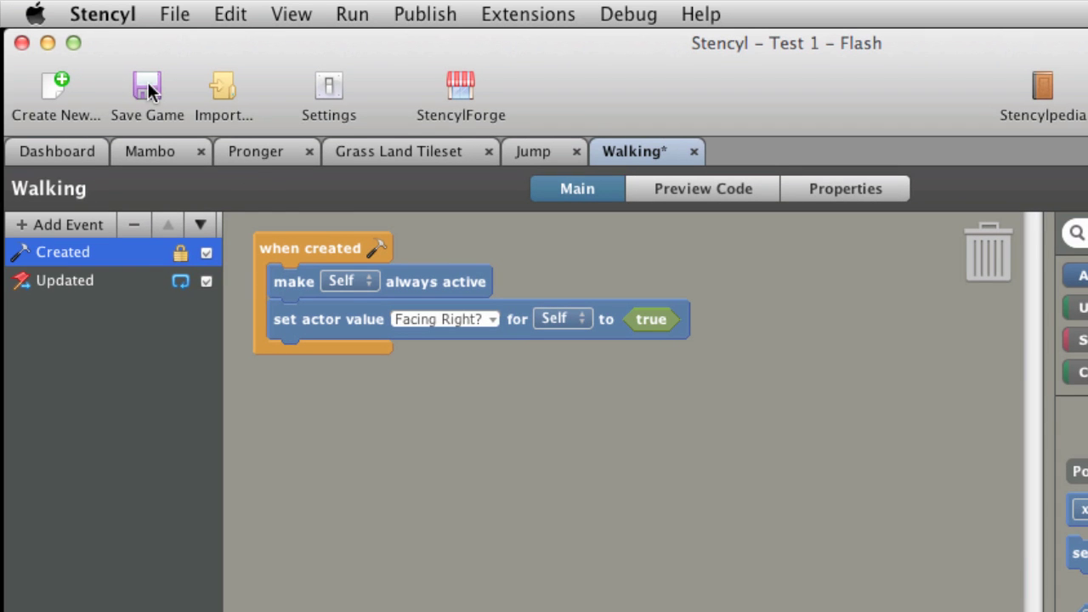
{"action": "left_click", "coordinate": [148, 88]}
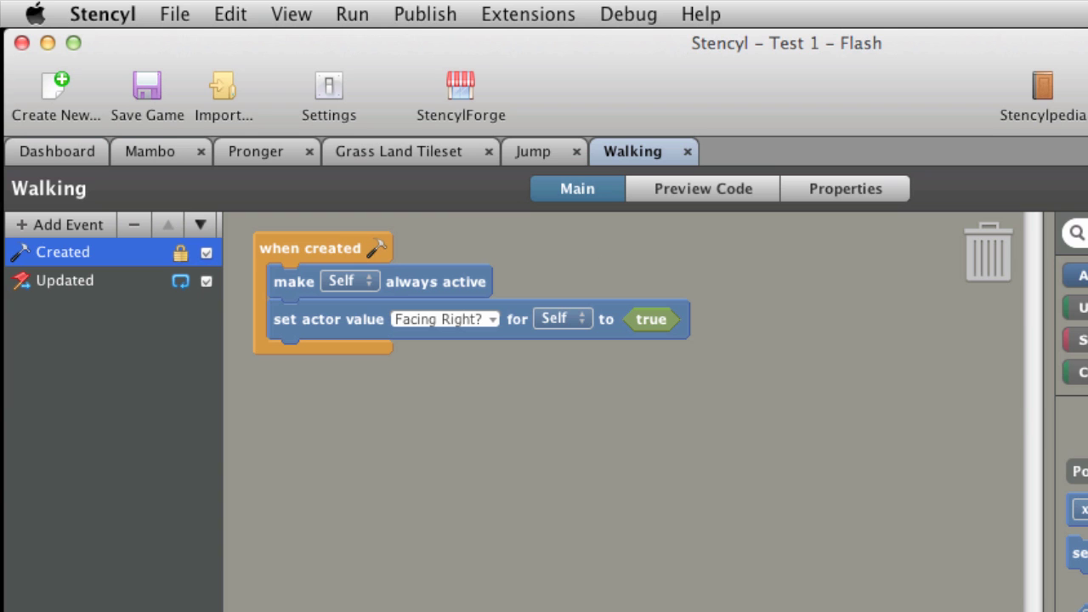
{"action": "key", "text": "super+Tab"}
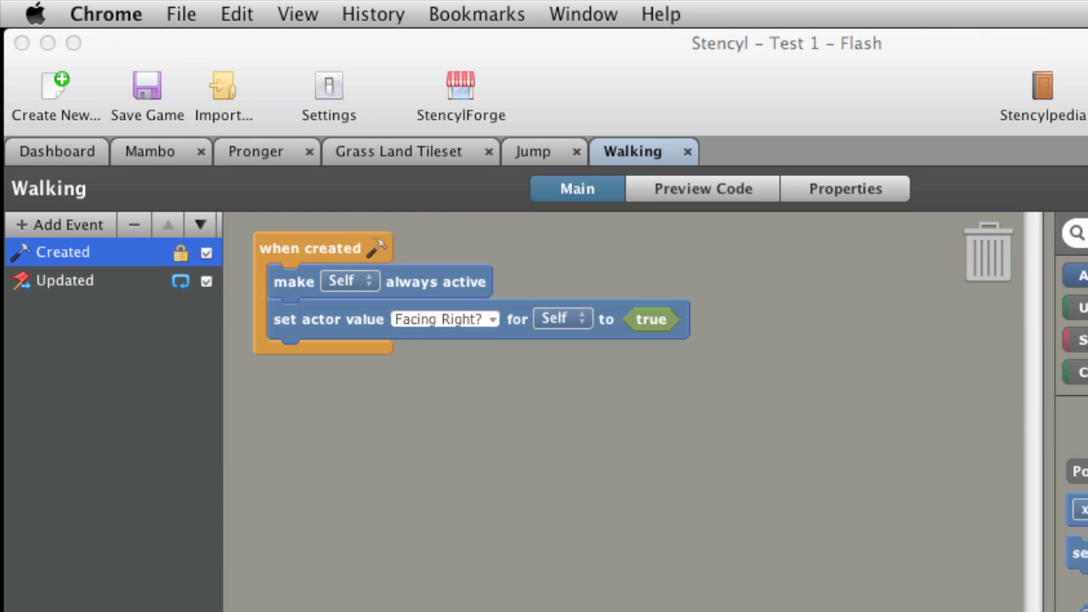